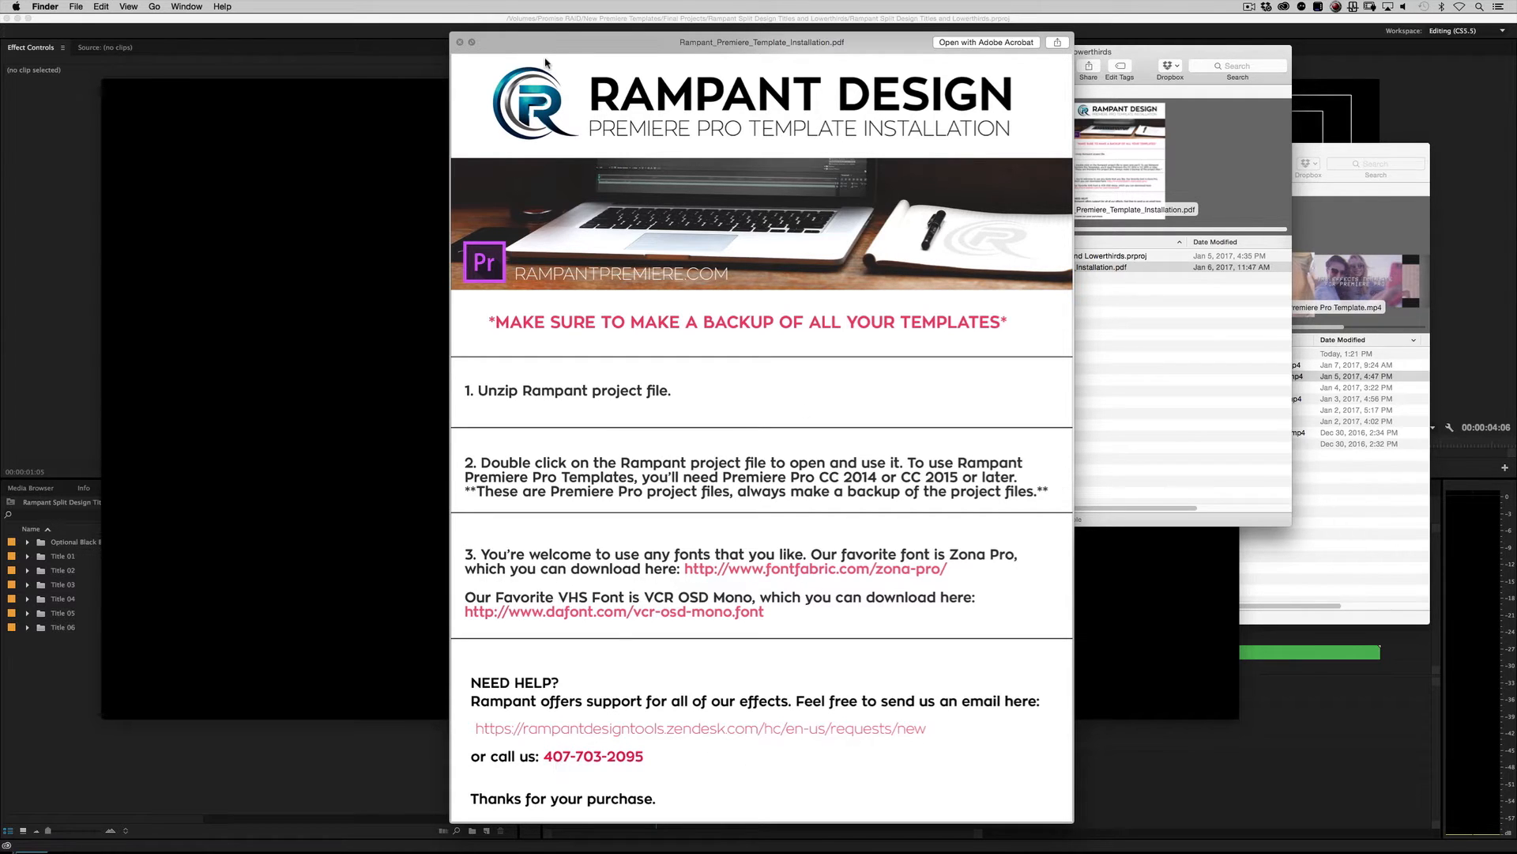
Step: Close the installation PDF and open the context menu of the Rampant Split Design project file
{"action": "left_click", "coordinate": [459, 42]}
{"action": "left_click", "coordinate": [1112, 282]}
{"action": "left_click", "coordinate": [1074, 258]}
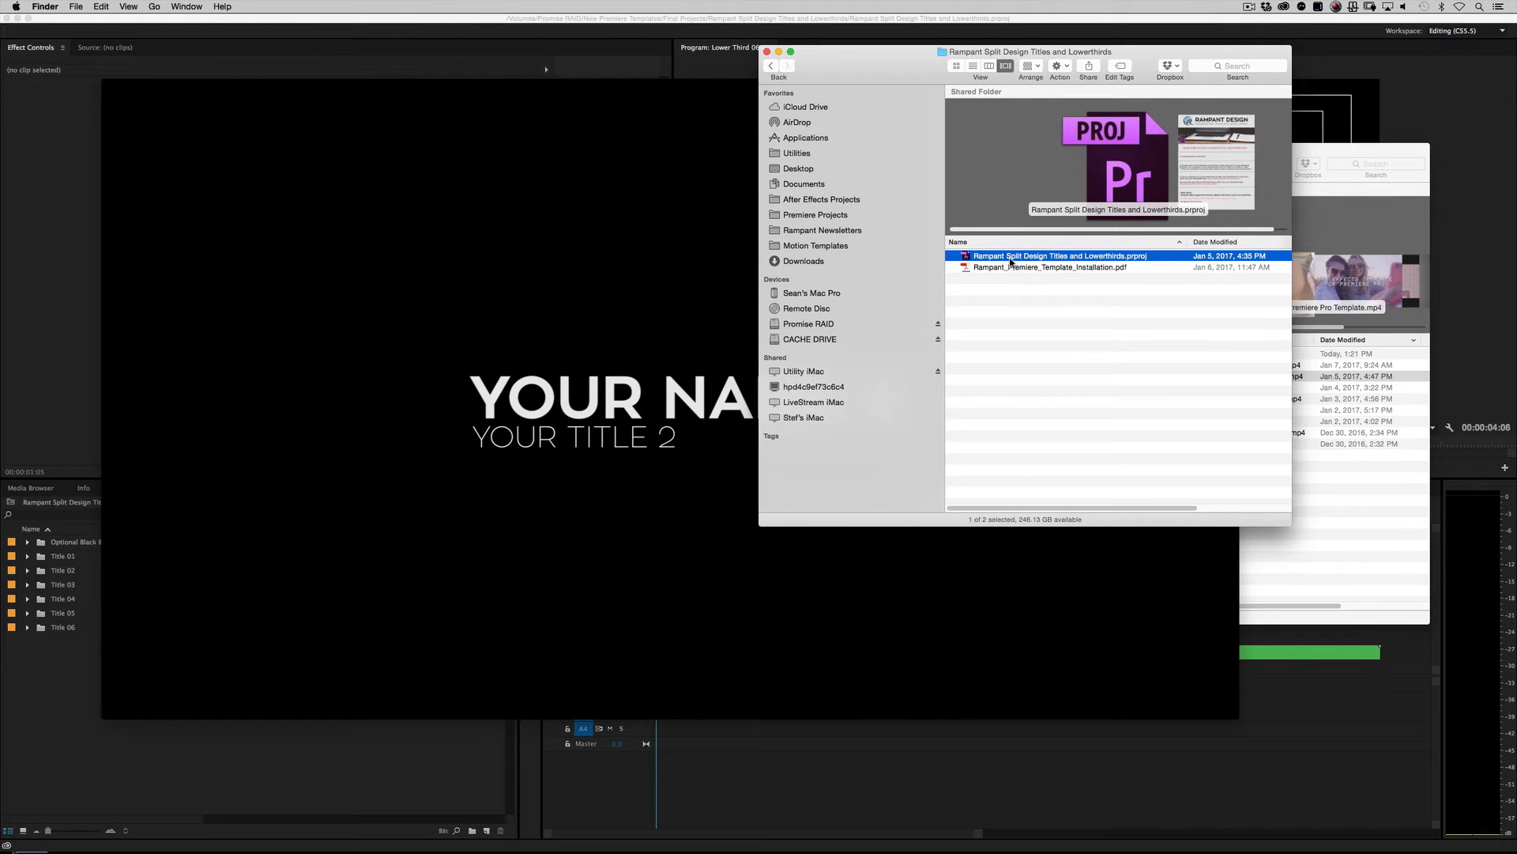
{"action": "right_click", "coordinate": [1058, 261]}
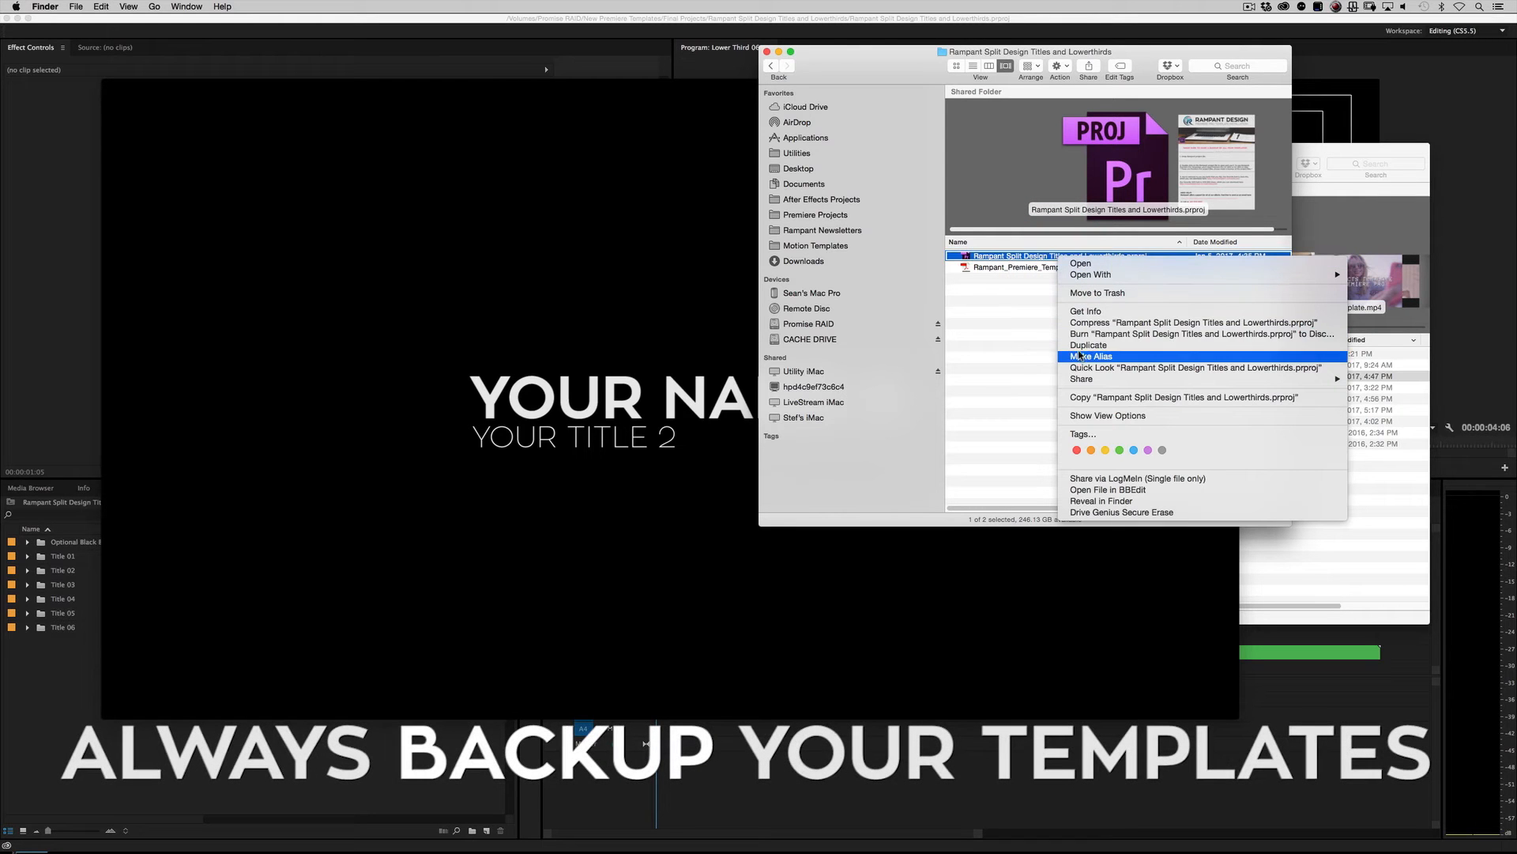
{"action": "left_click", "coordinate": [1013, 341]}
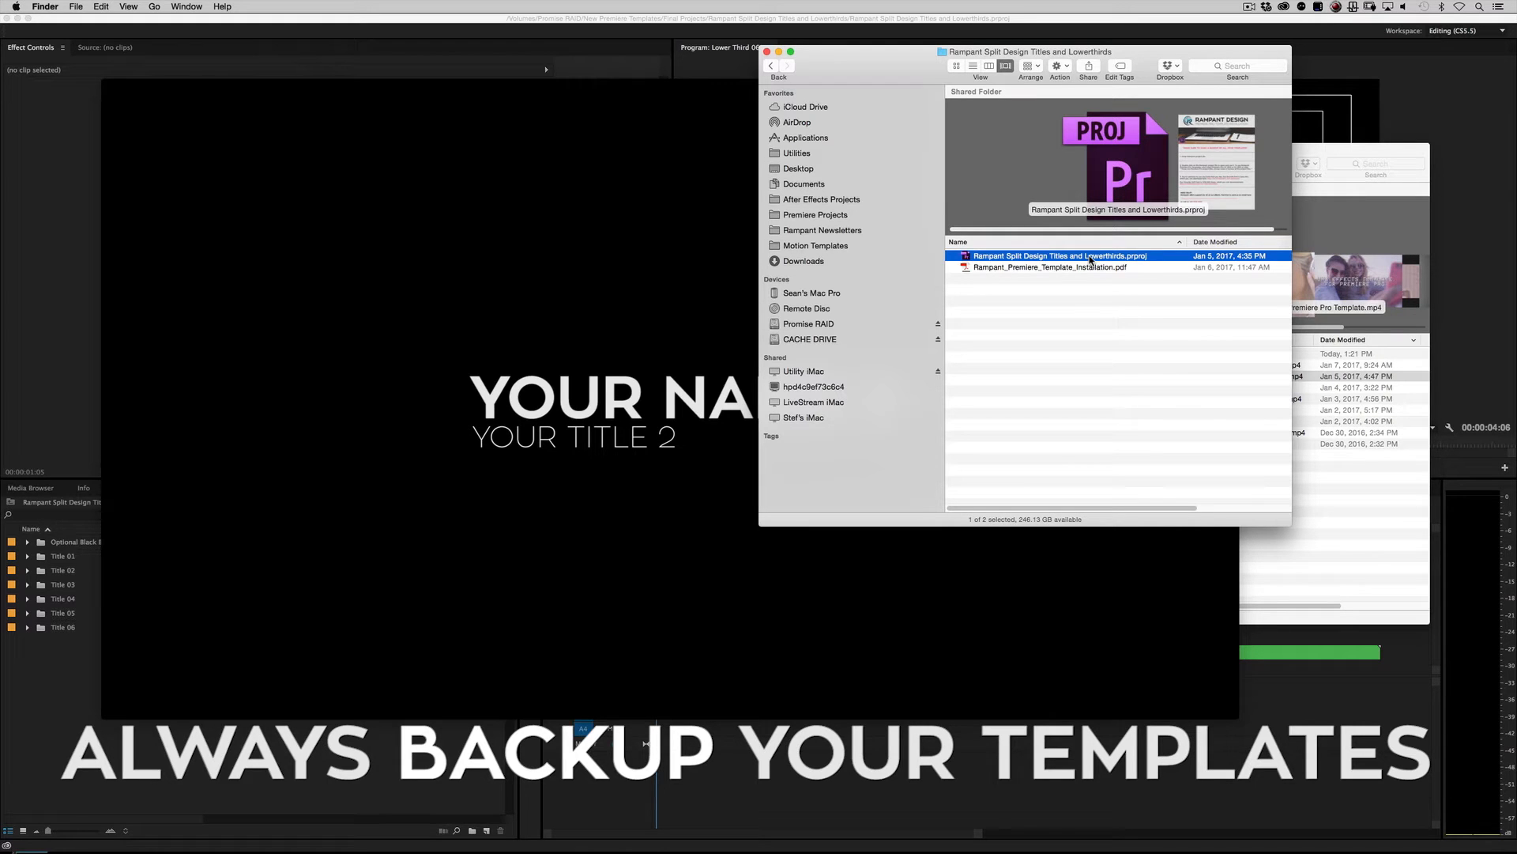
Step: Switch to Premiere Pro and view each Lower Third sequence, ending on Lower Third 01
{"action": "key", "text": "super+Tab"}
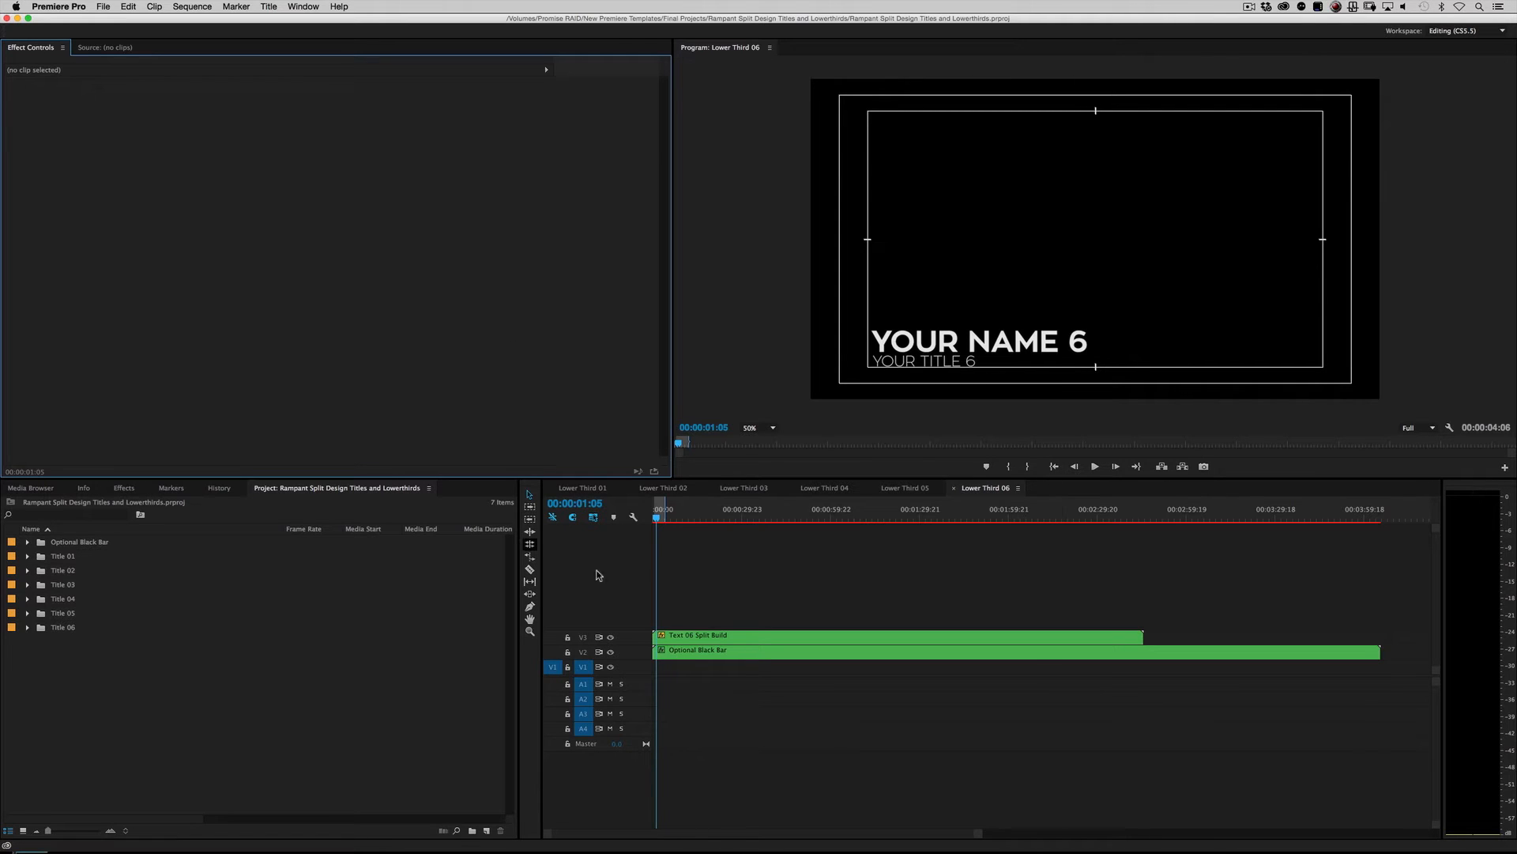
{"action": "left_click", "coordinate": [574, 488]}
{"action": "left_click", "coordinate": [659, 488]}
{"action": "left_click", "coordinate": [742, 487]}
{"action": "left_click", "coordinate": [814, 487]}
{"action": "left_click", "coordinate": [895, 487]}
{"action": "left_click", "coordinate": [980, 488]}
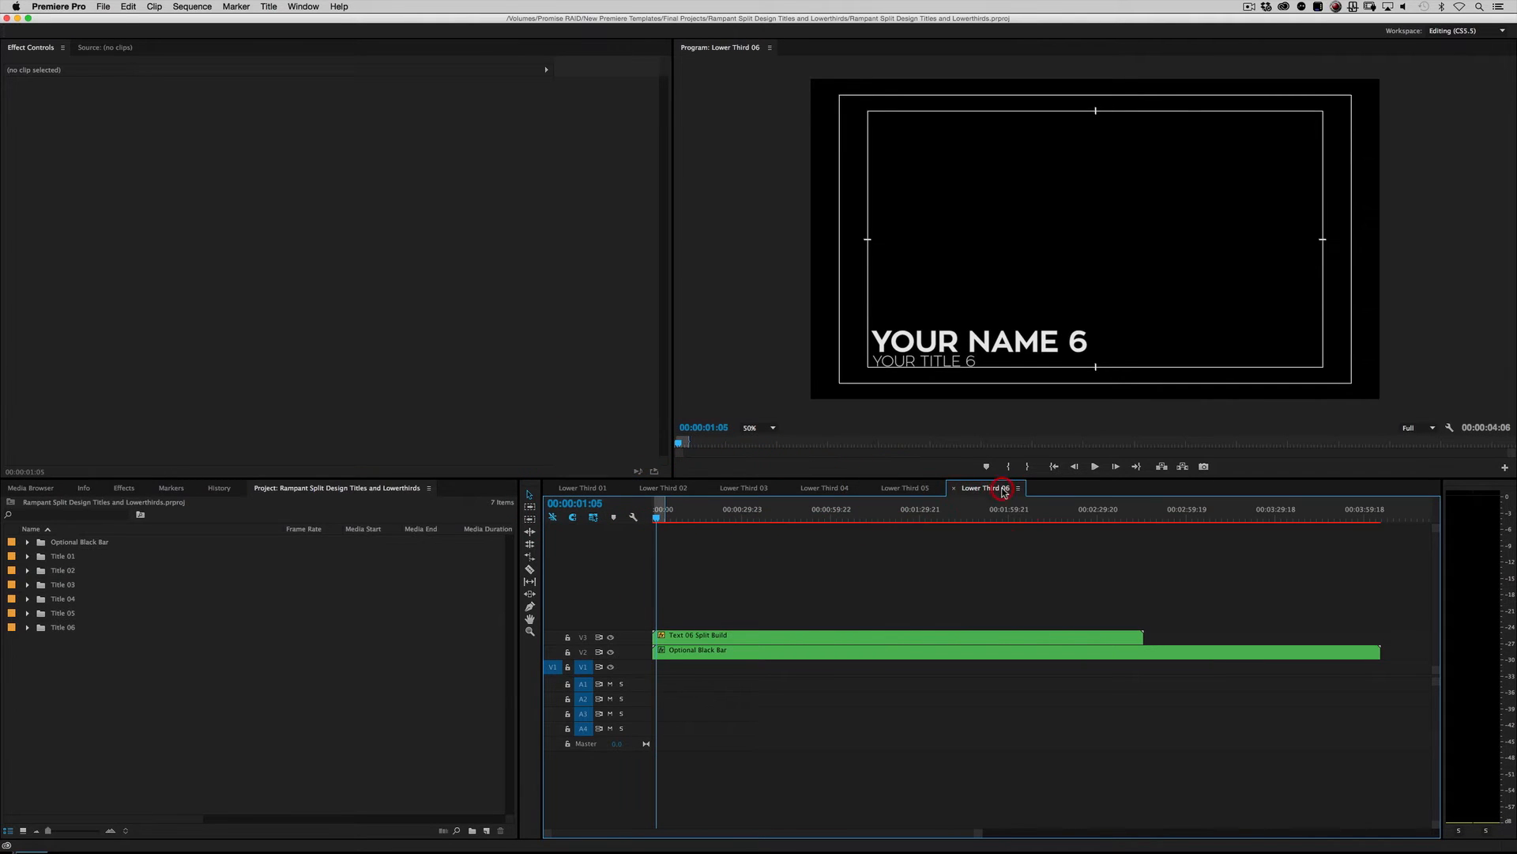
{"action": "left_click", "coordinate": [588, 484]}
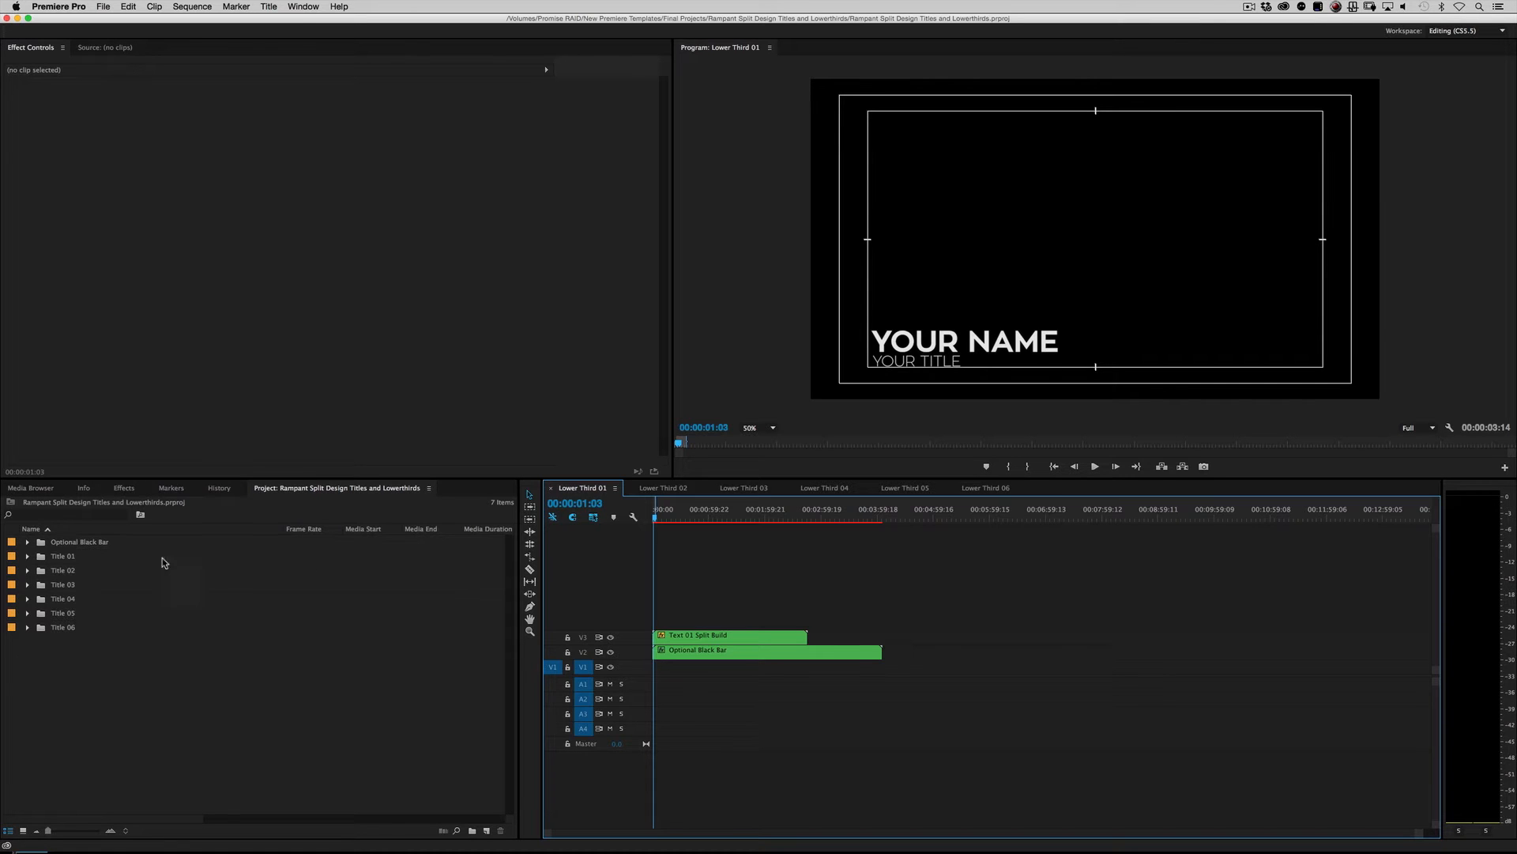
Step: Expand the Title 01 bin and examine its items, including the Work Comps 01 sub-bin
{"action": "left_click", "coordinate": [60, 557]}
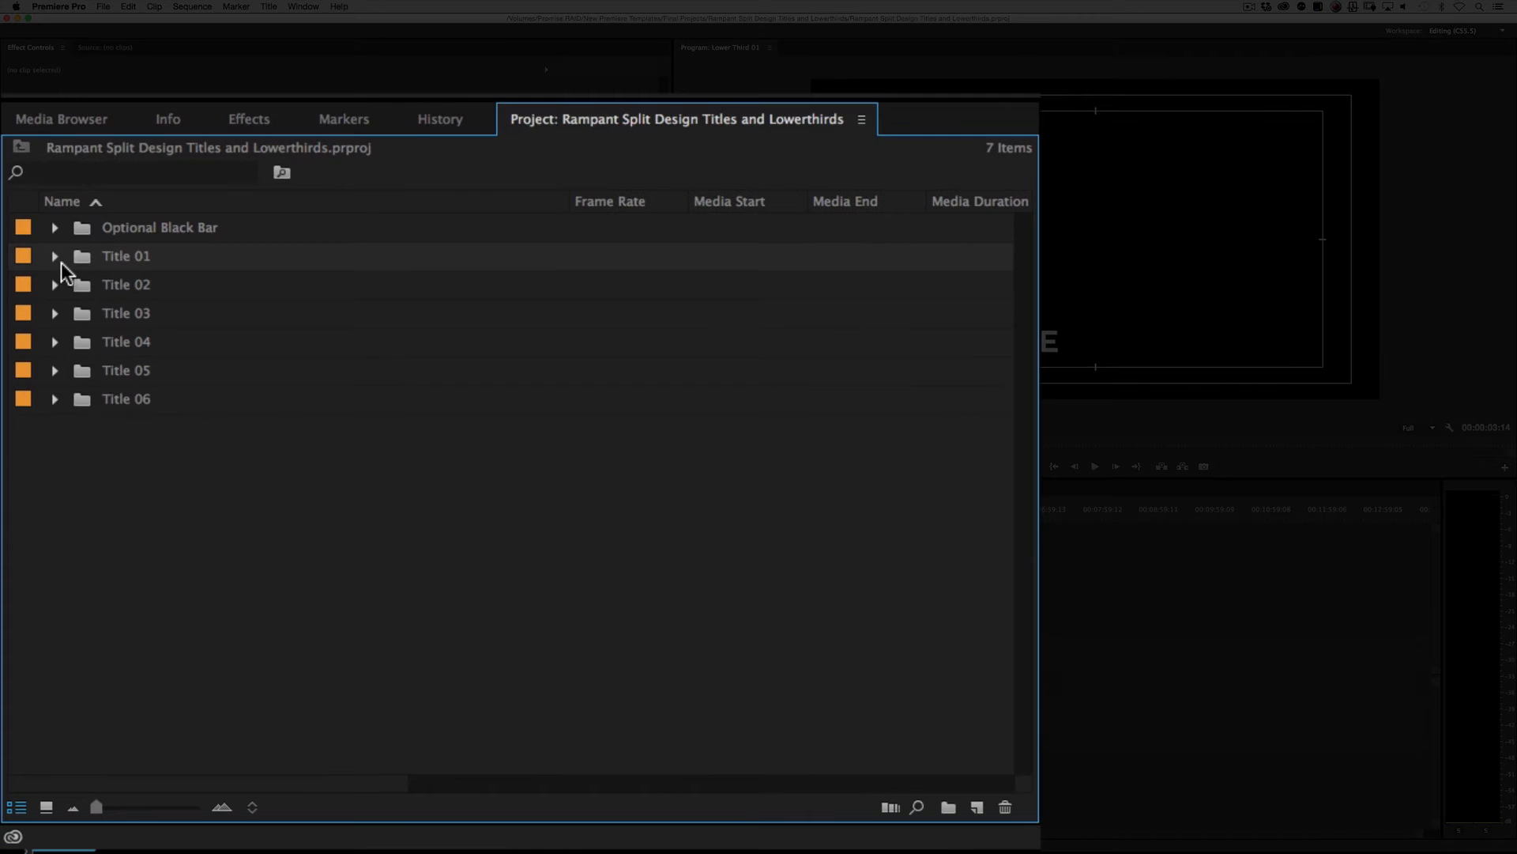
{"action": "left_click", "coordinate": [55, 257]}
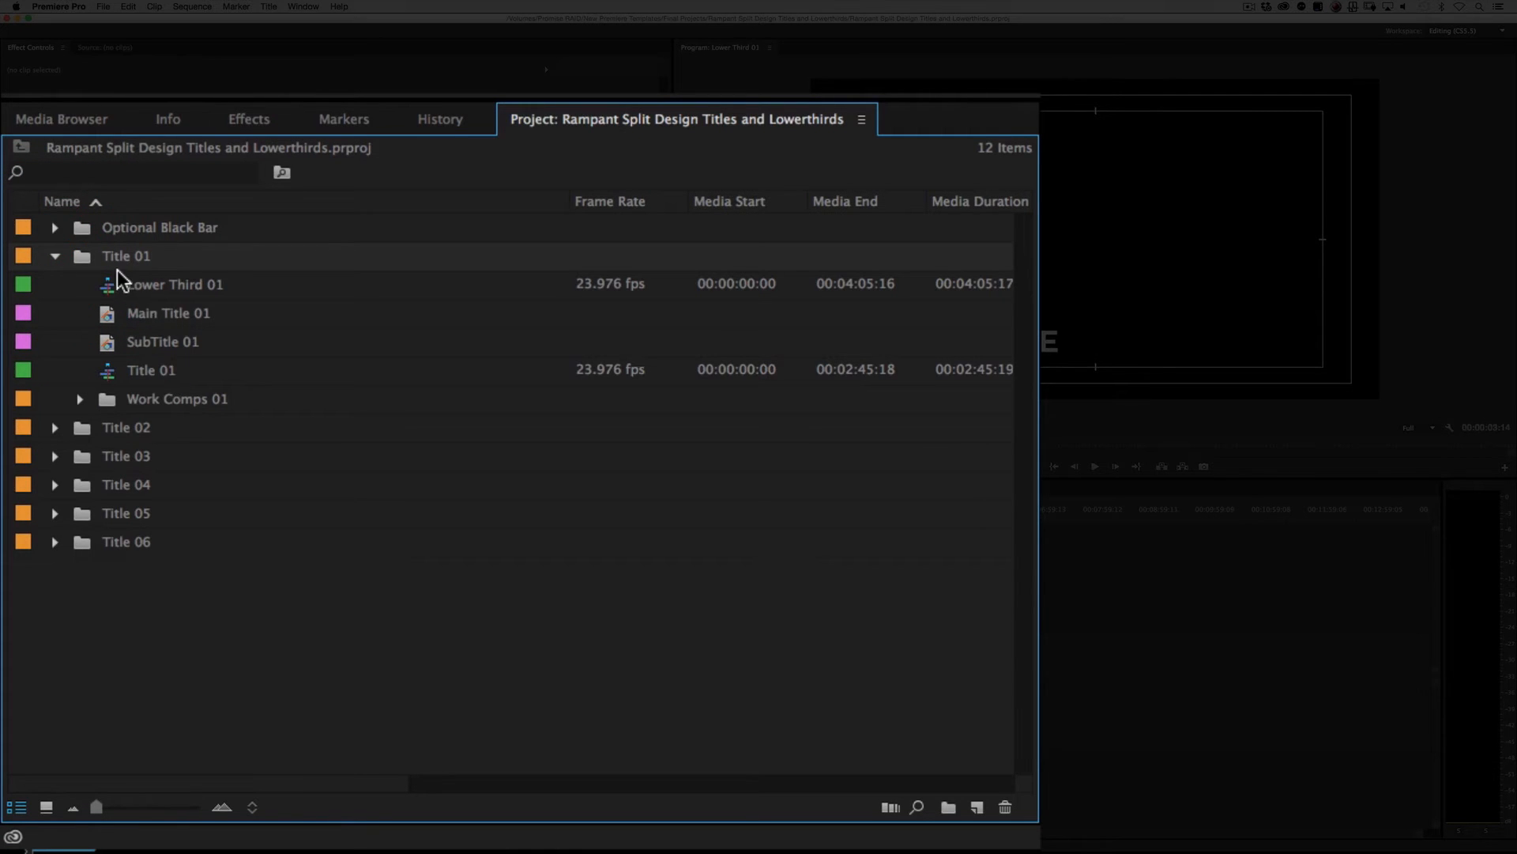
{"action": "left_click", "coordinate": [149, 285]}
{"action": "left_click", "coordinate": [145, 377]}
{"action": "left_click", "coordinate": [168, 317]}
{"action": "left_click", "coordinate": [164, 340]}
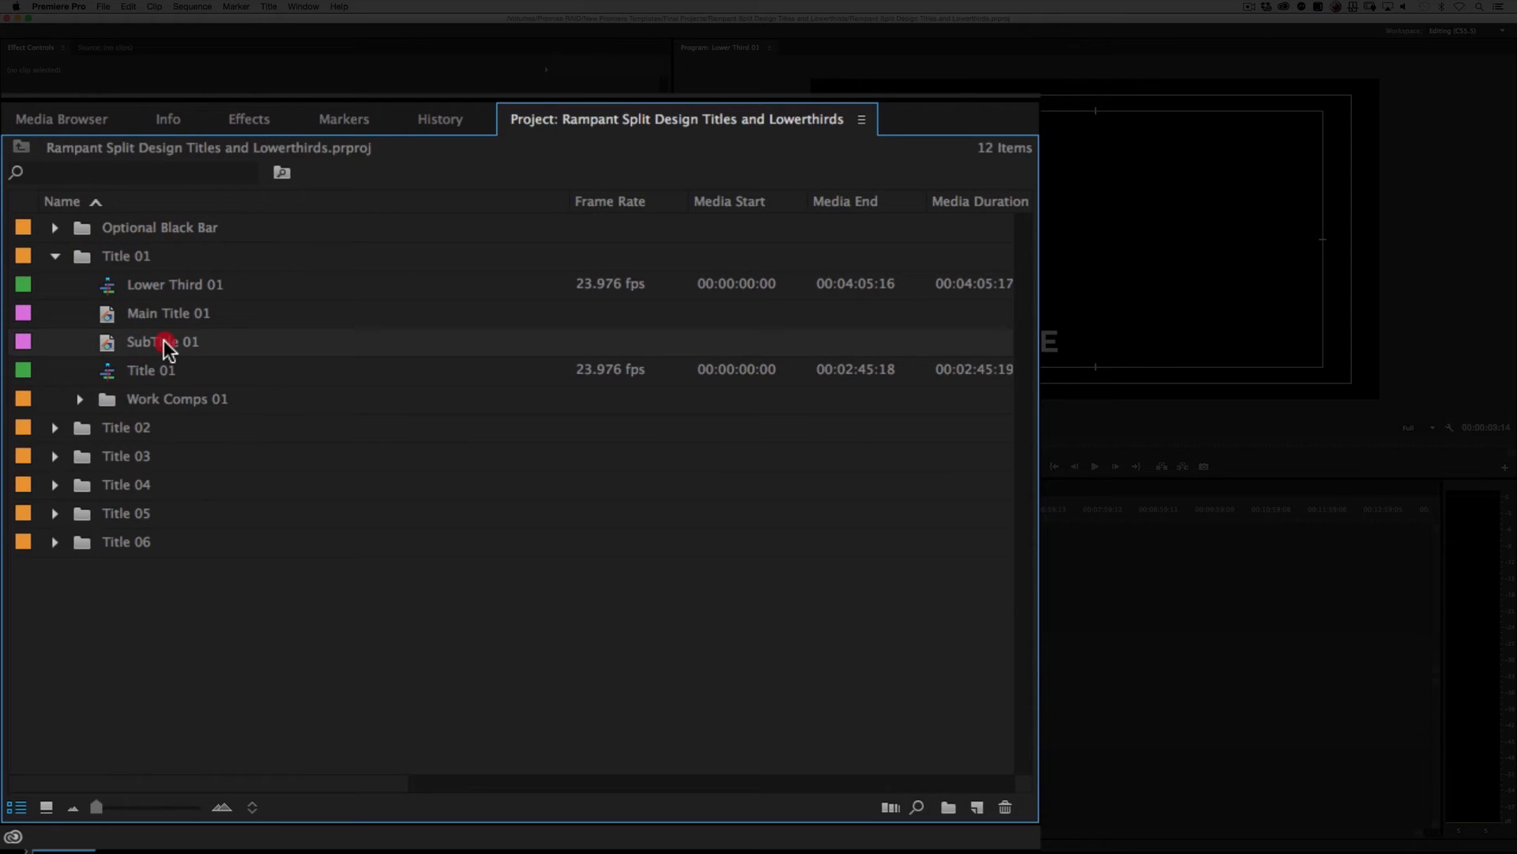
{"action": "left_click", "coordinate": [169, 398]}
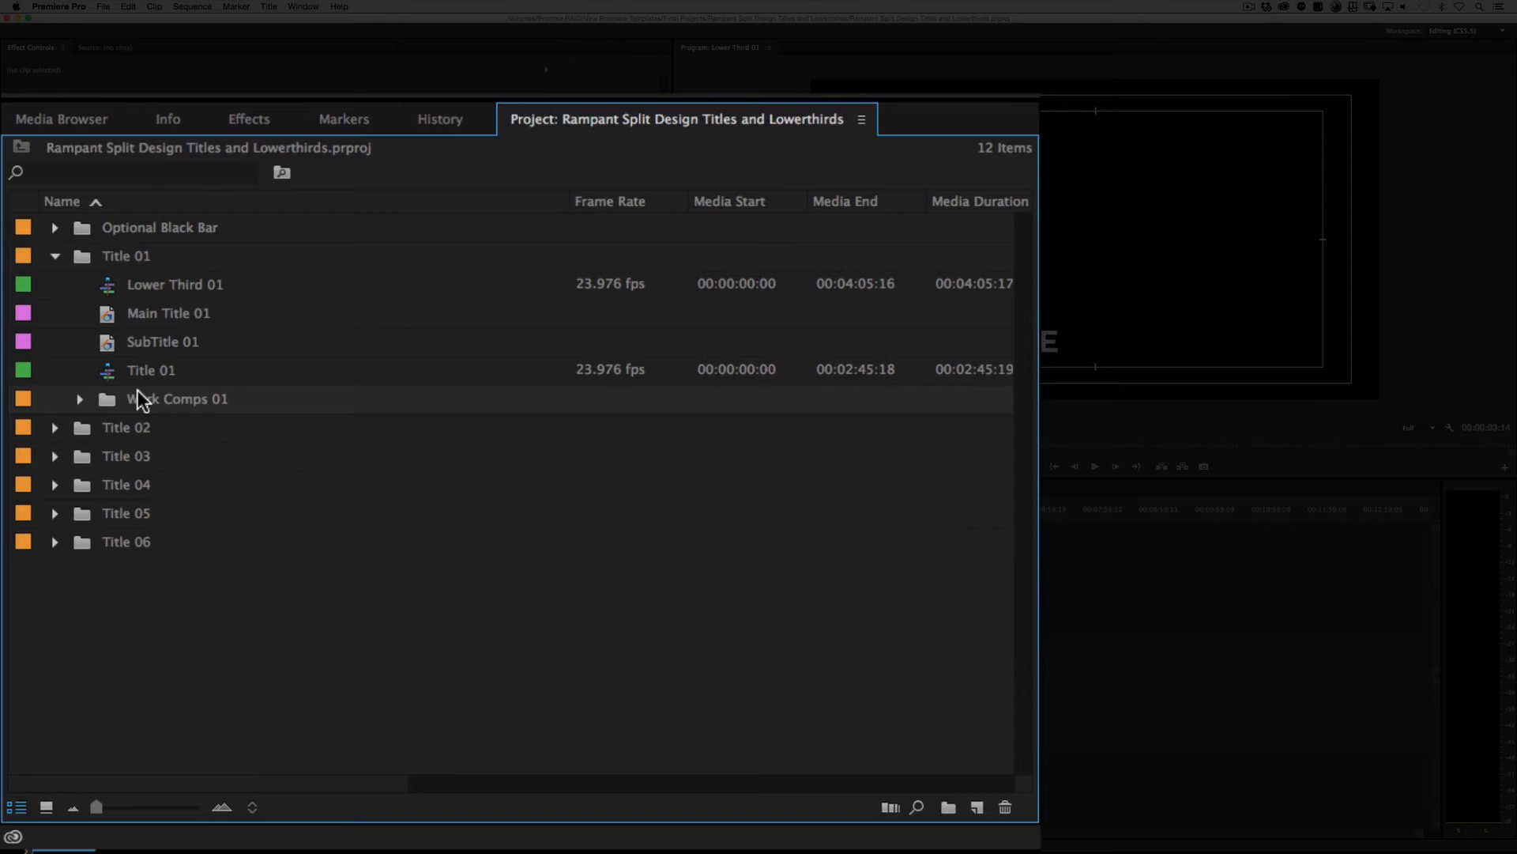
{"action": "left_click", "coordinate": [73, 399]}
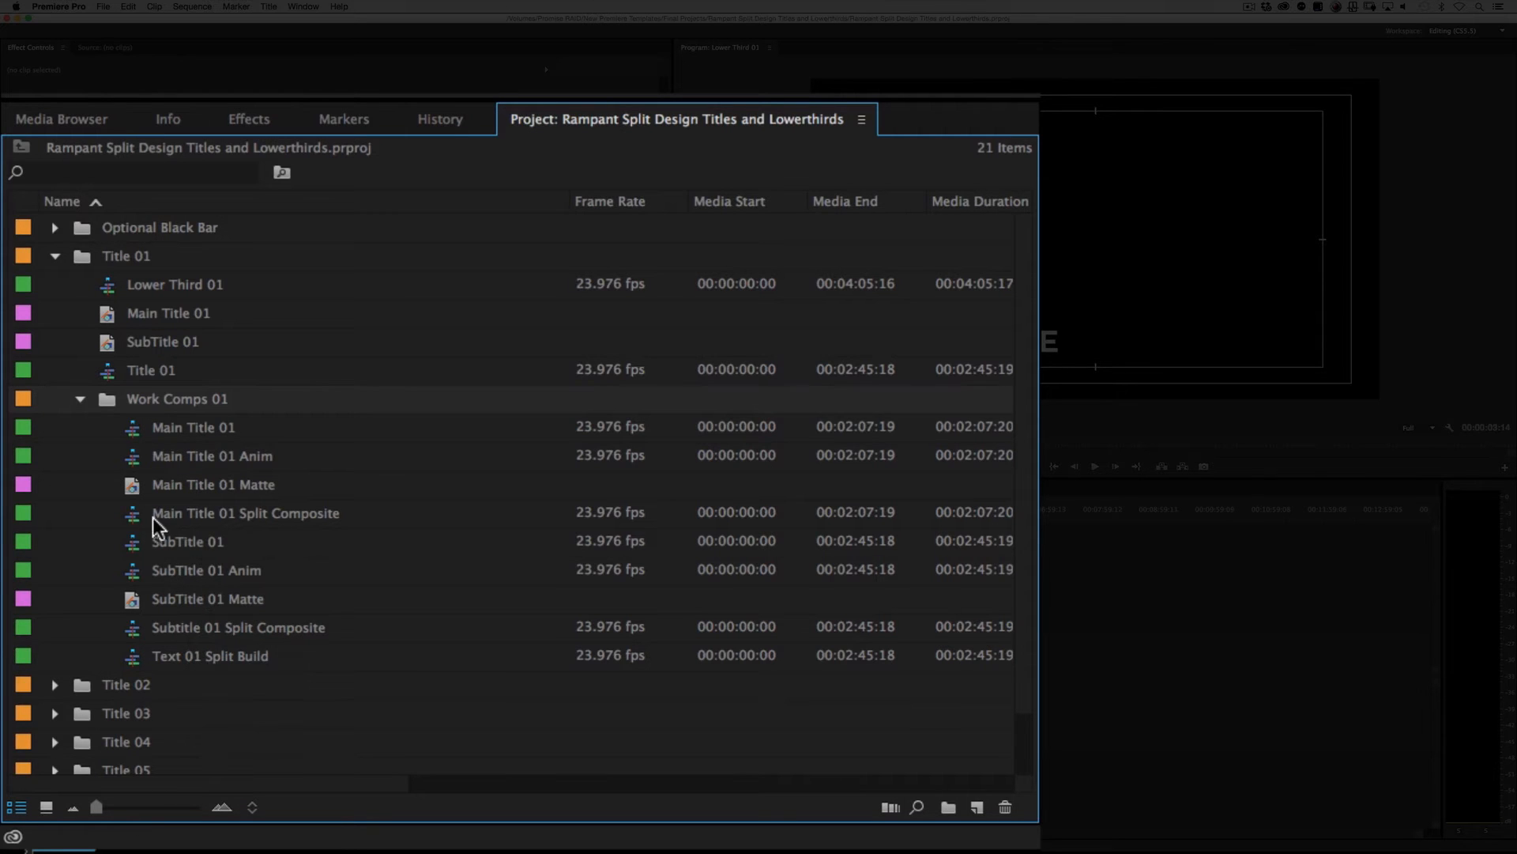
{"action": "left_click", "coordinate": [80, 400]}
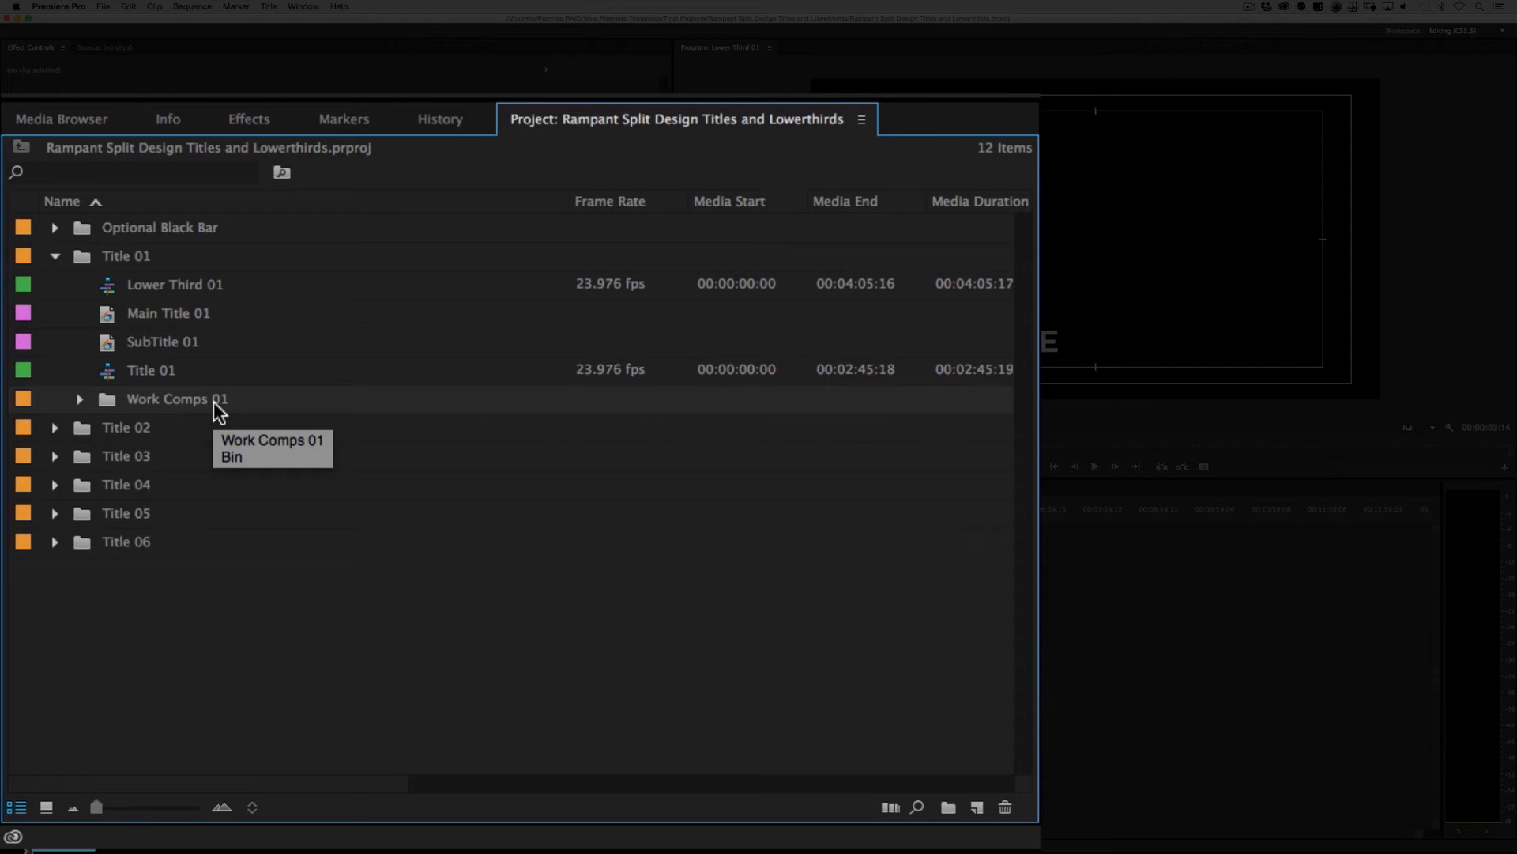
{"action": "left_click", "coordinate": [135, 312]}
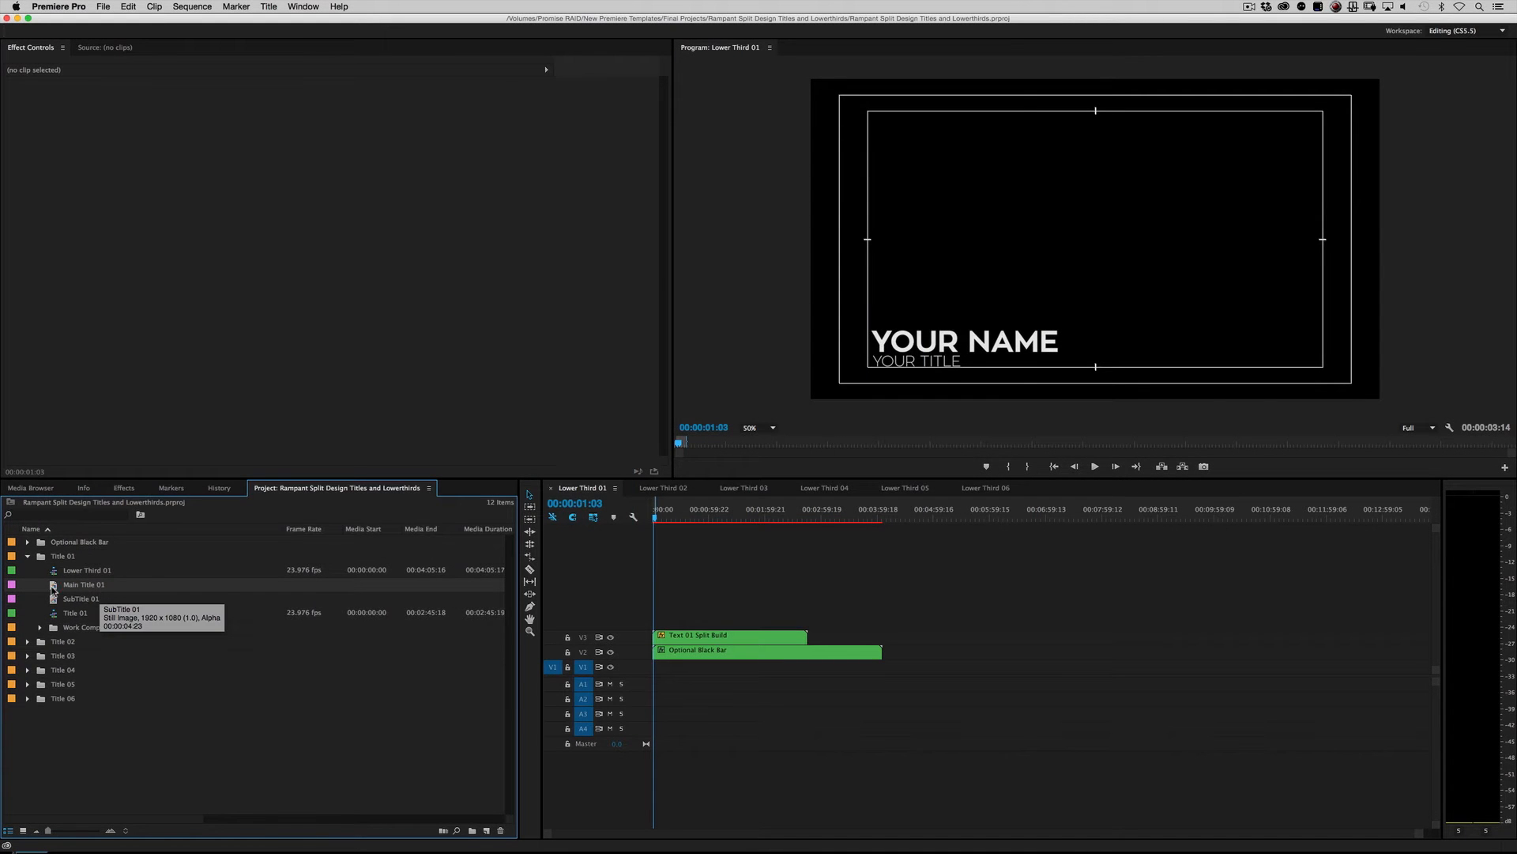
Step: Open the Main Title 01 title and replace YOUR NAME with VOYCE*, then close the titler
{"action": "double_click", "coordinate": [53, 586]}
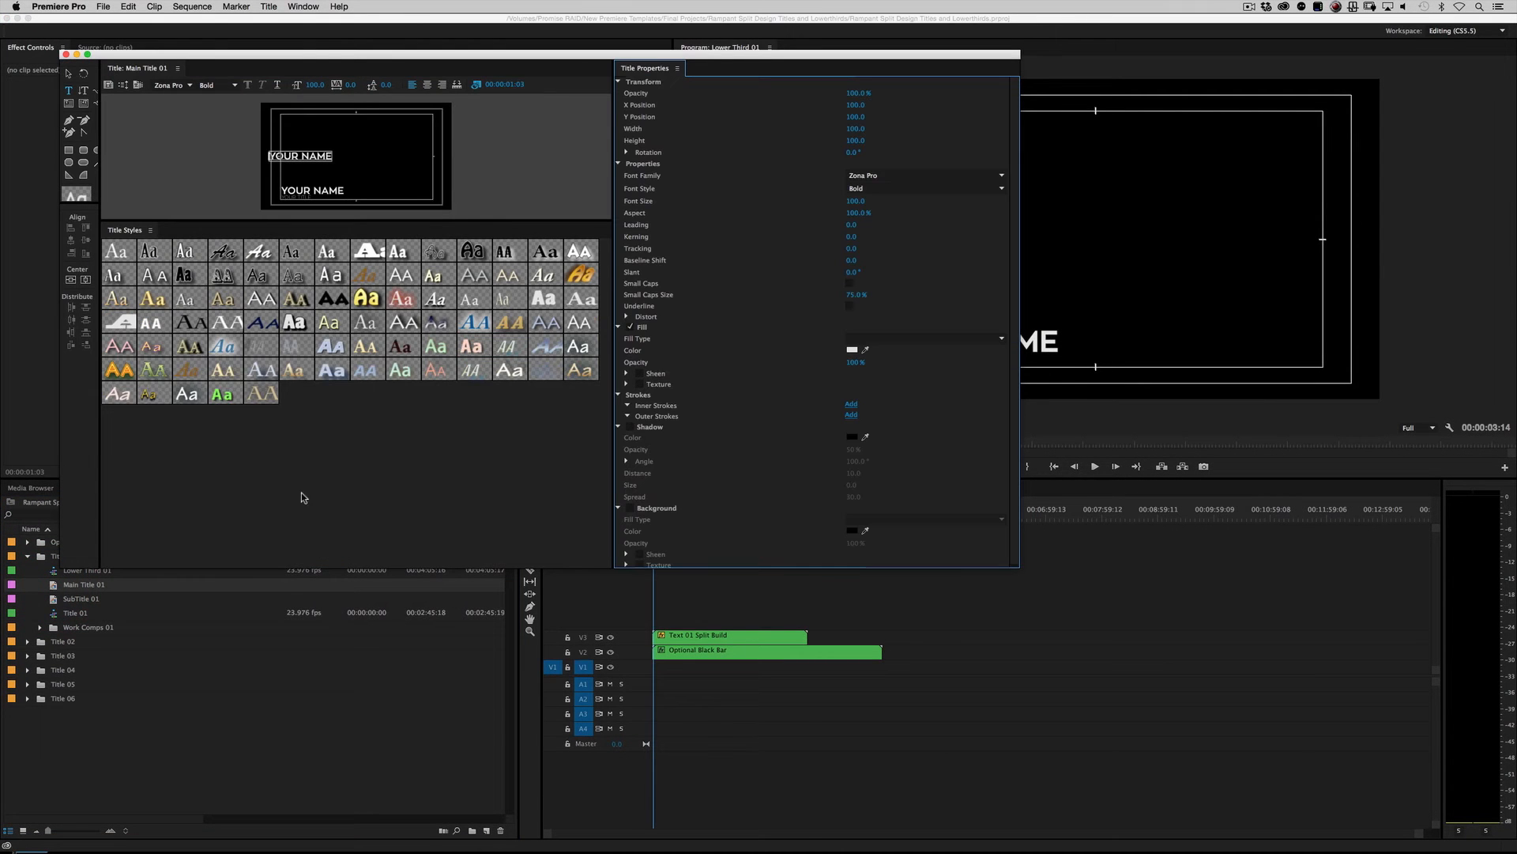
{"action": "left_click", "coordinate": [87, 54]}
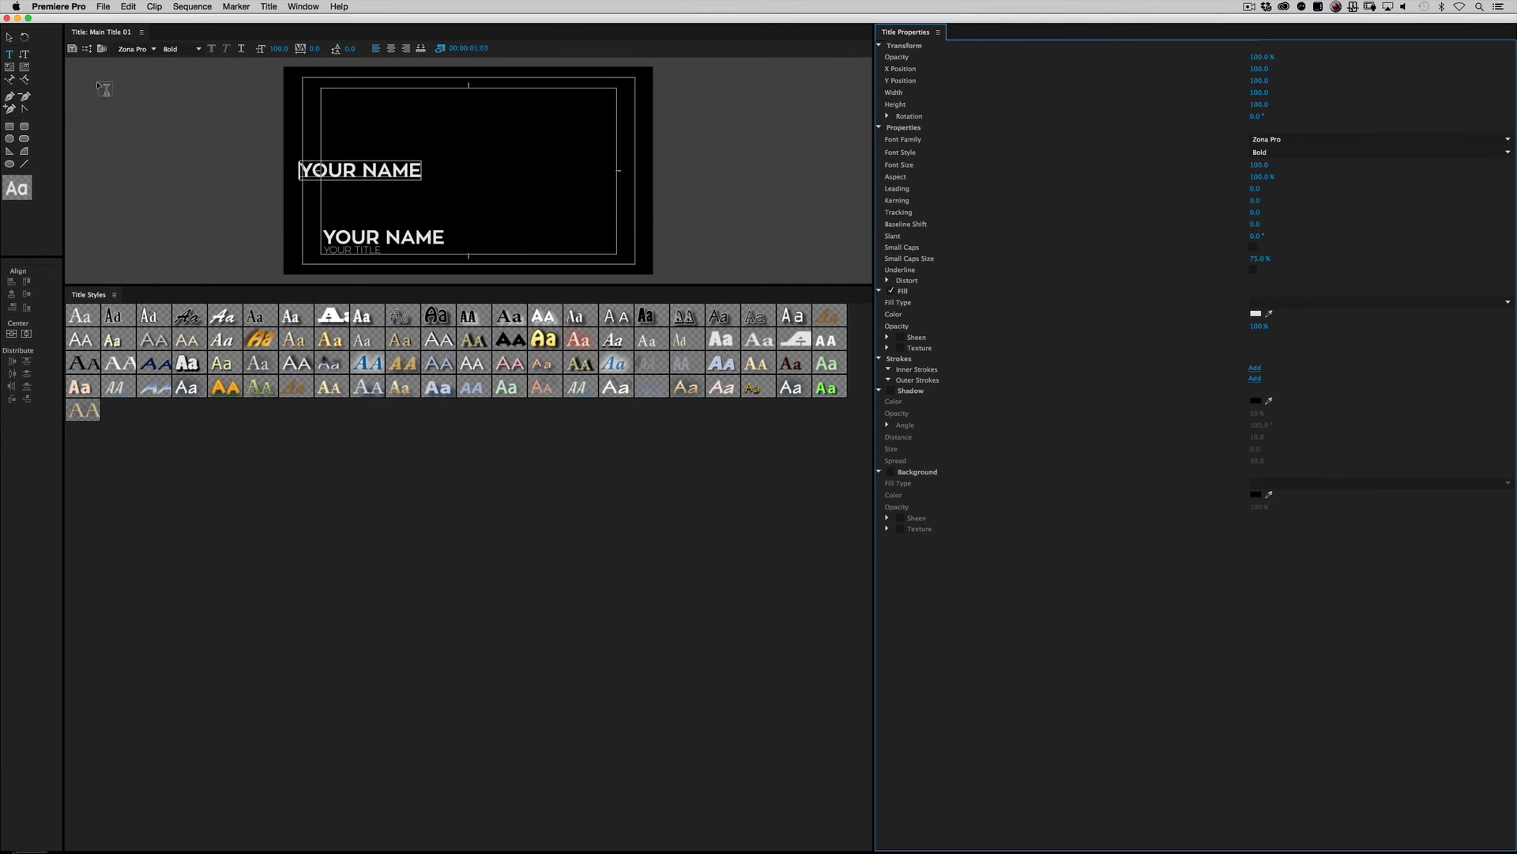
{"action": "left_click", "coordinate": [300, 170]}
{"action": "left_click_drag", "start_coordinate": [300, 170], "coordinate": [426, 170]}
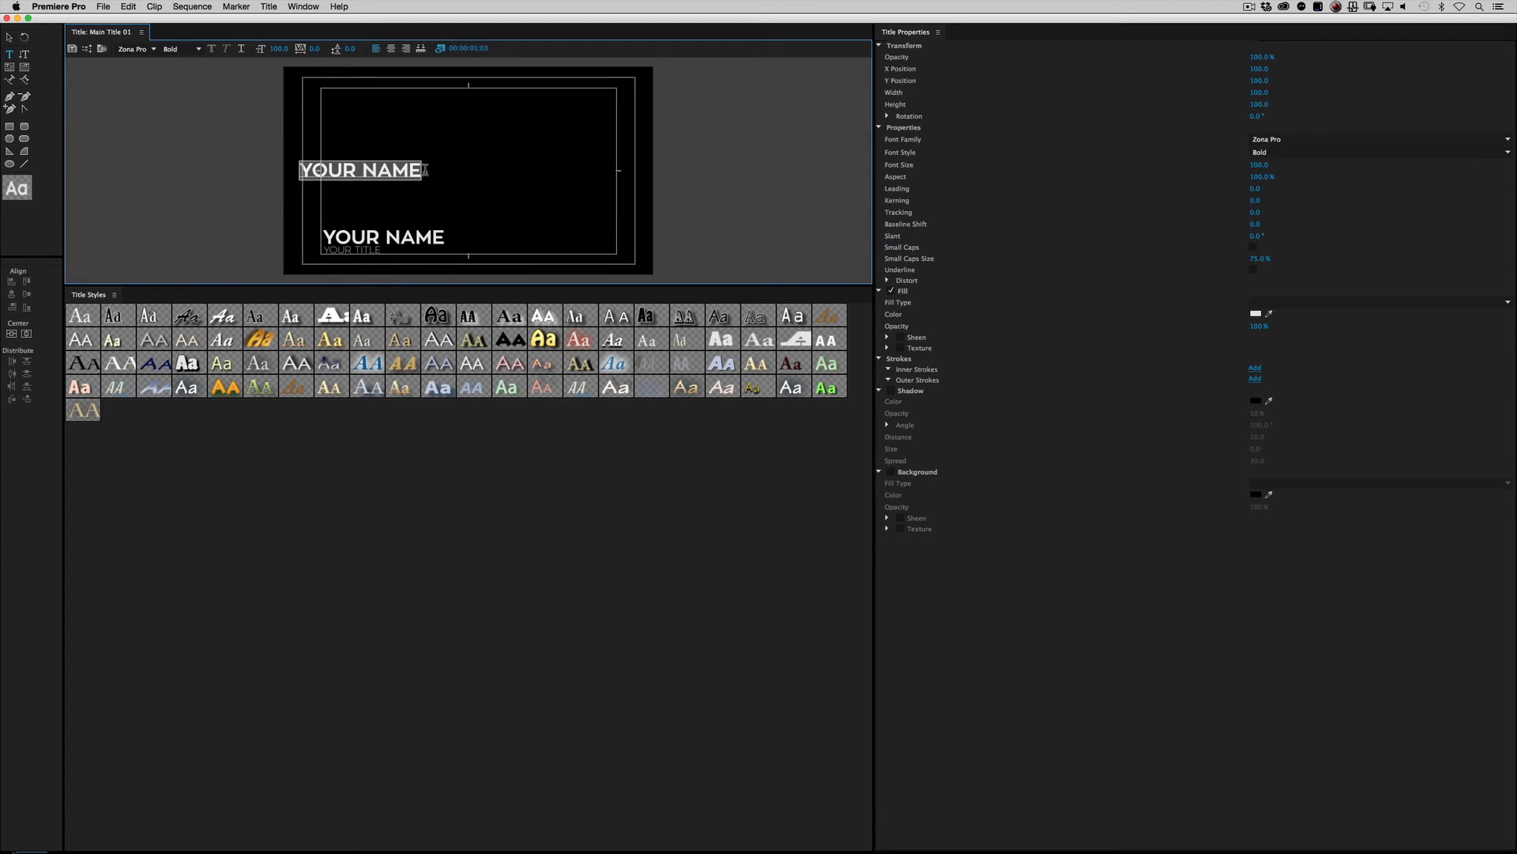
{"action": "type", "text": "VOYCE"}
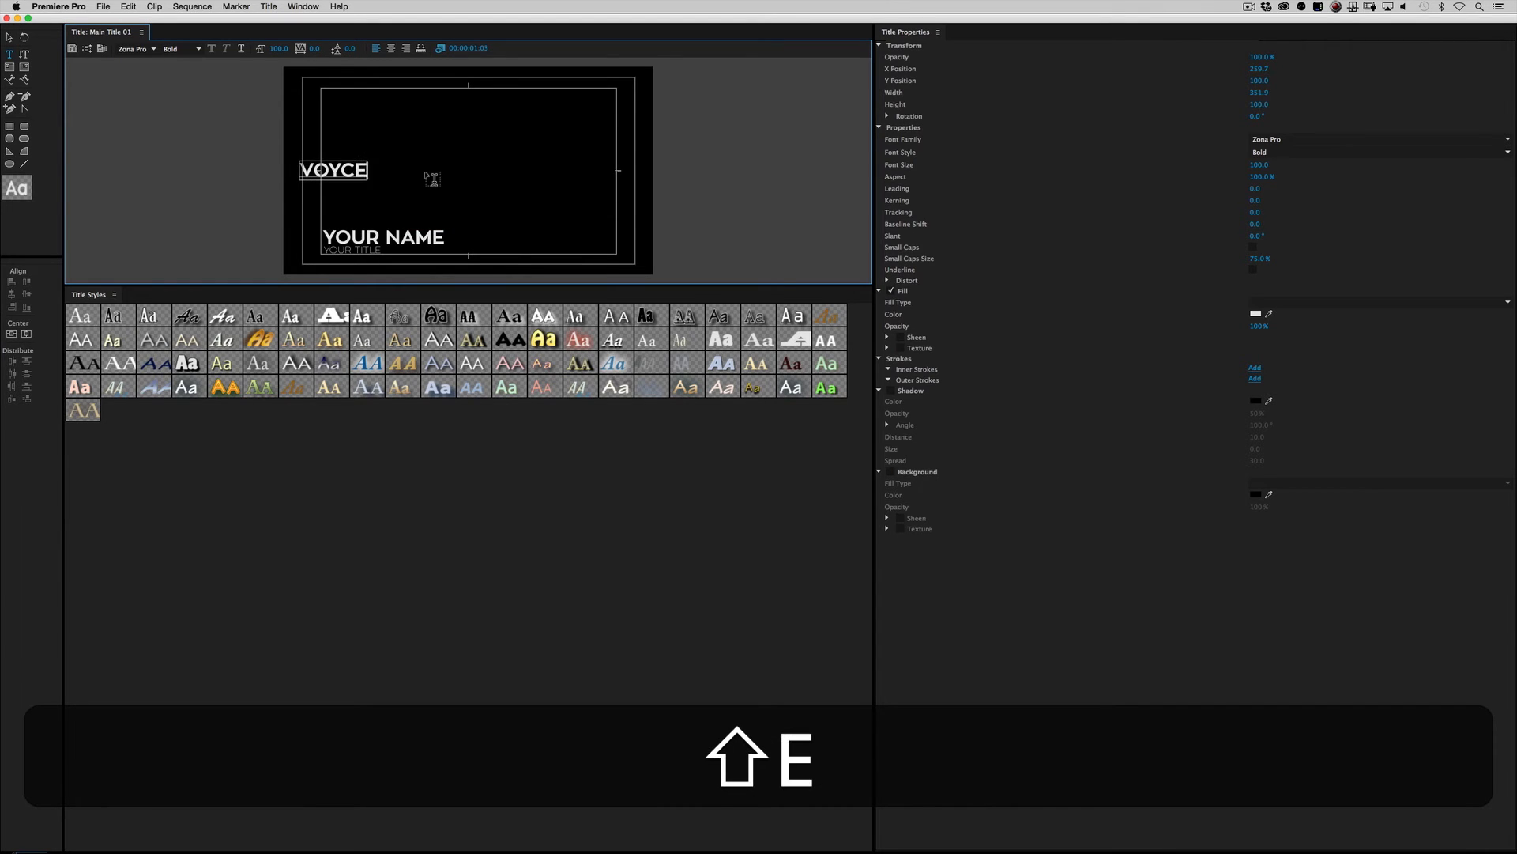
{"action": "type", "text": "*"}
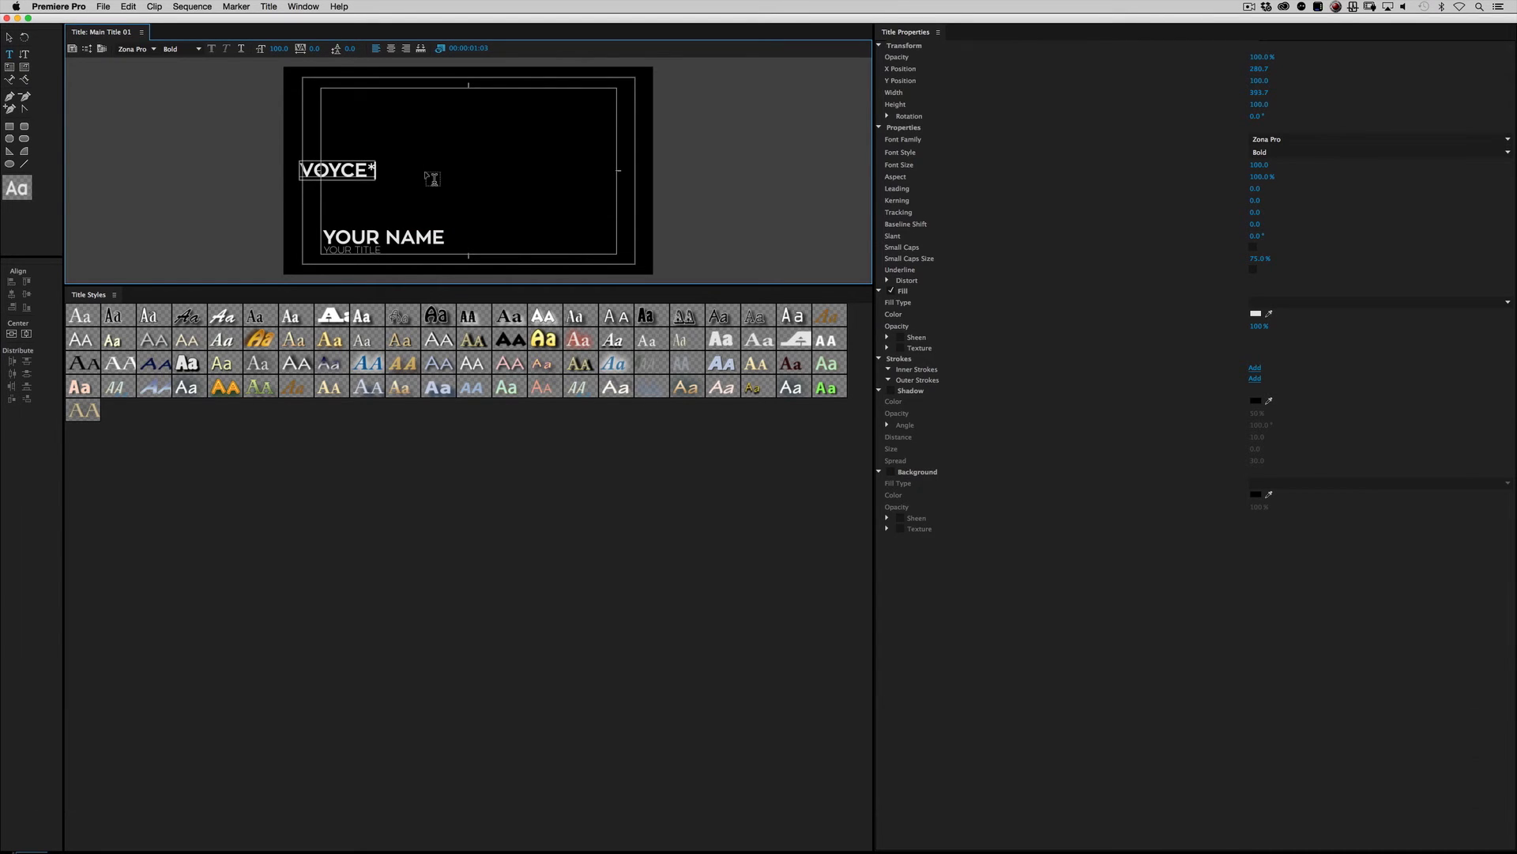
{"action": "left_click", "coordinate": [6, 17]}
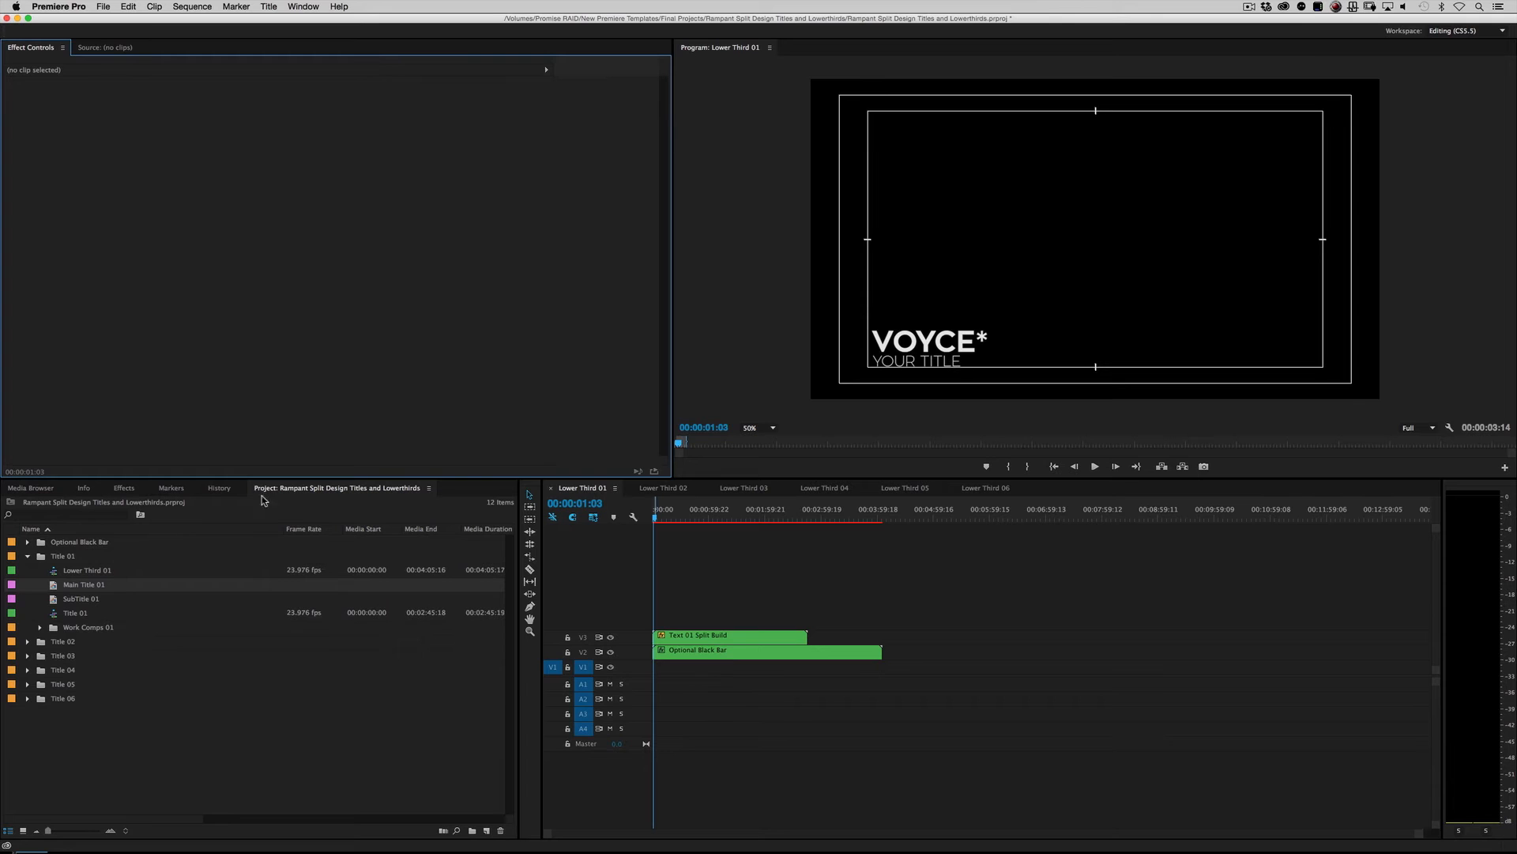
Step: Open the SubTitle 01 title and replace YOUR TITLE with COMPOSER & SINGER, then close the titler
{"action": "left_click", "coordinate": [111, 603]}
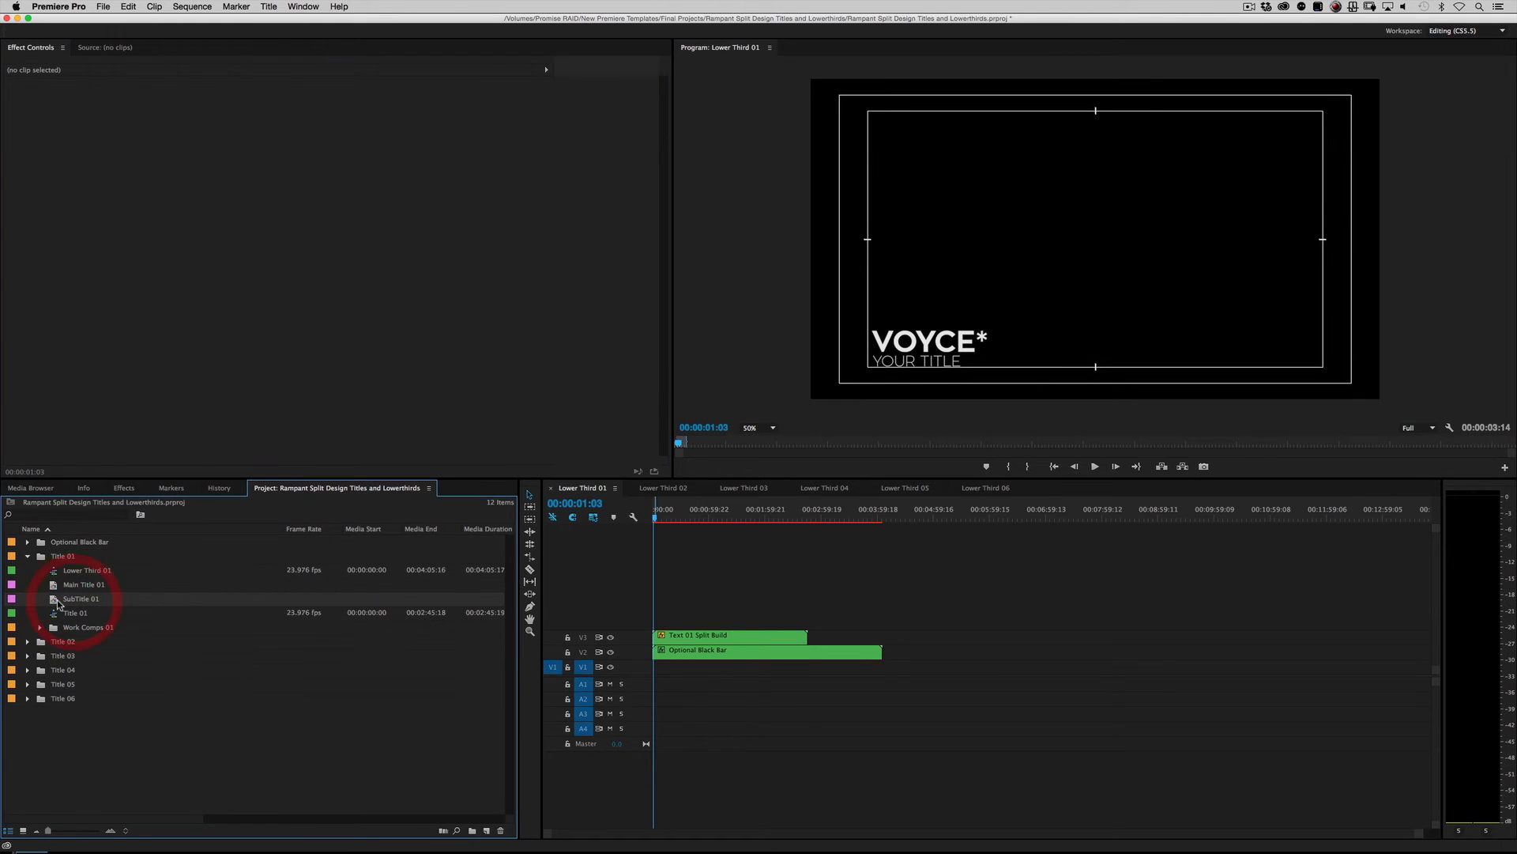
{"action": "double_click", "coordinate": [55, 600]}
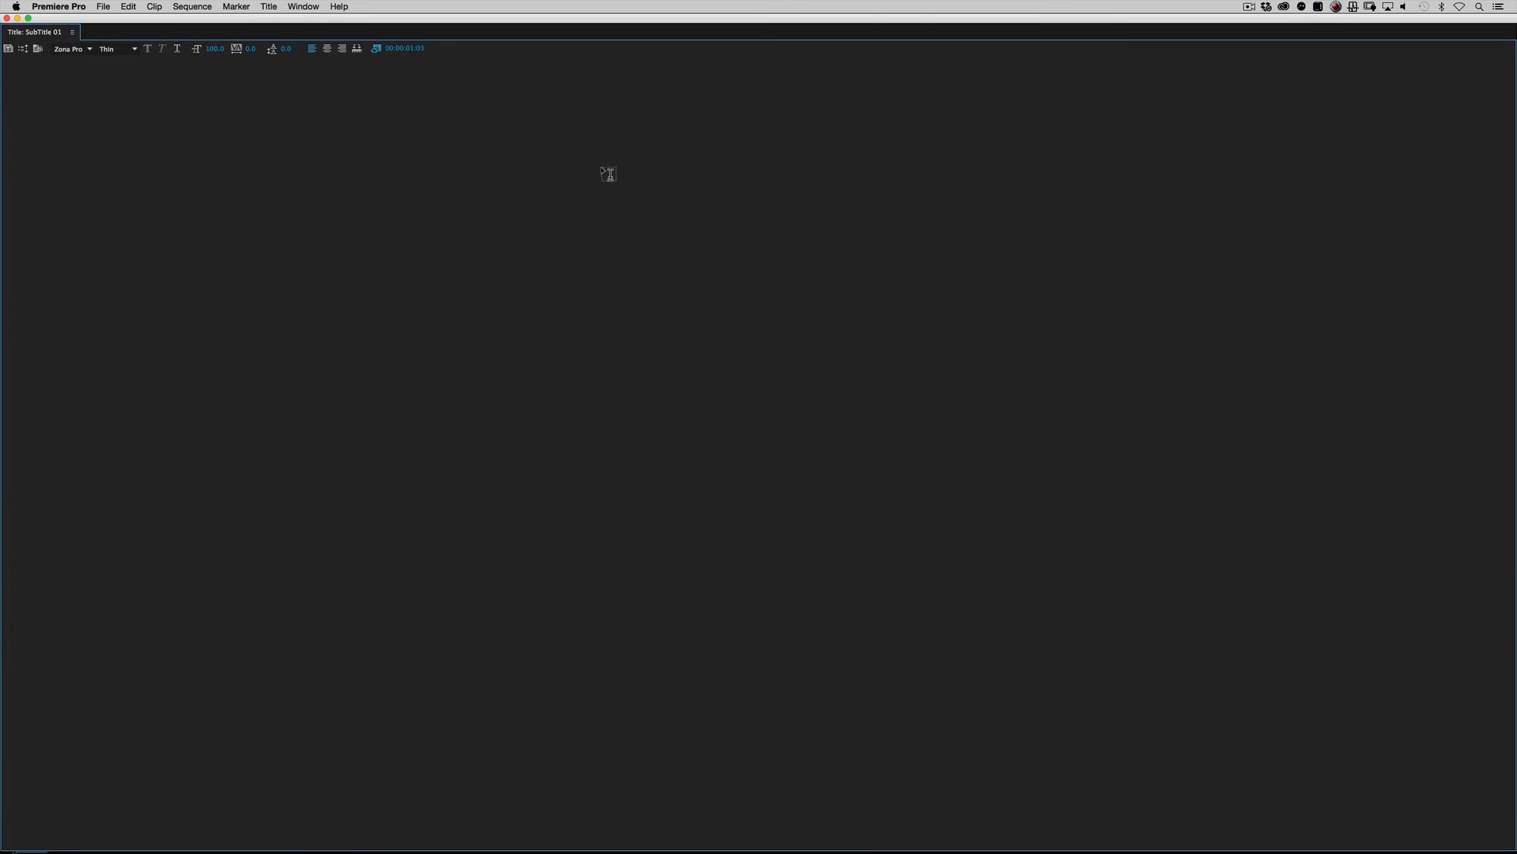
{"action": "left_click", "coordinate": [436, 168]}
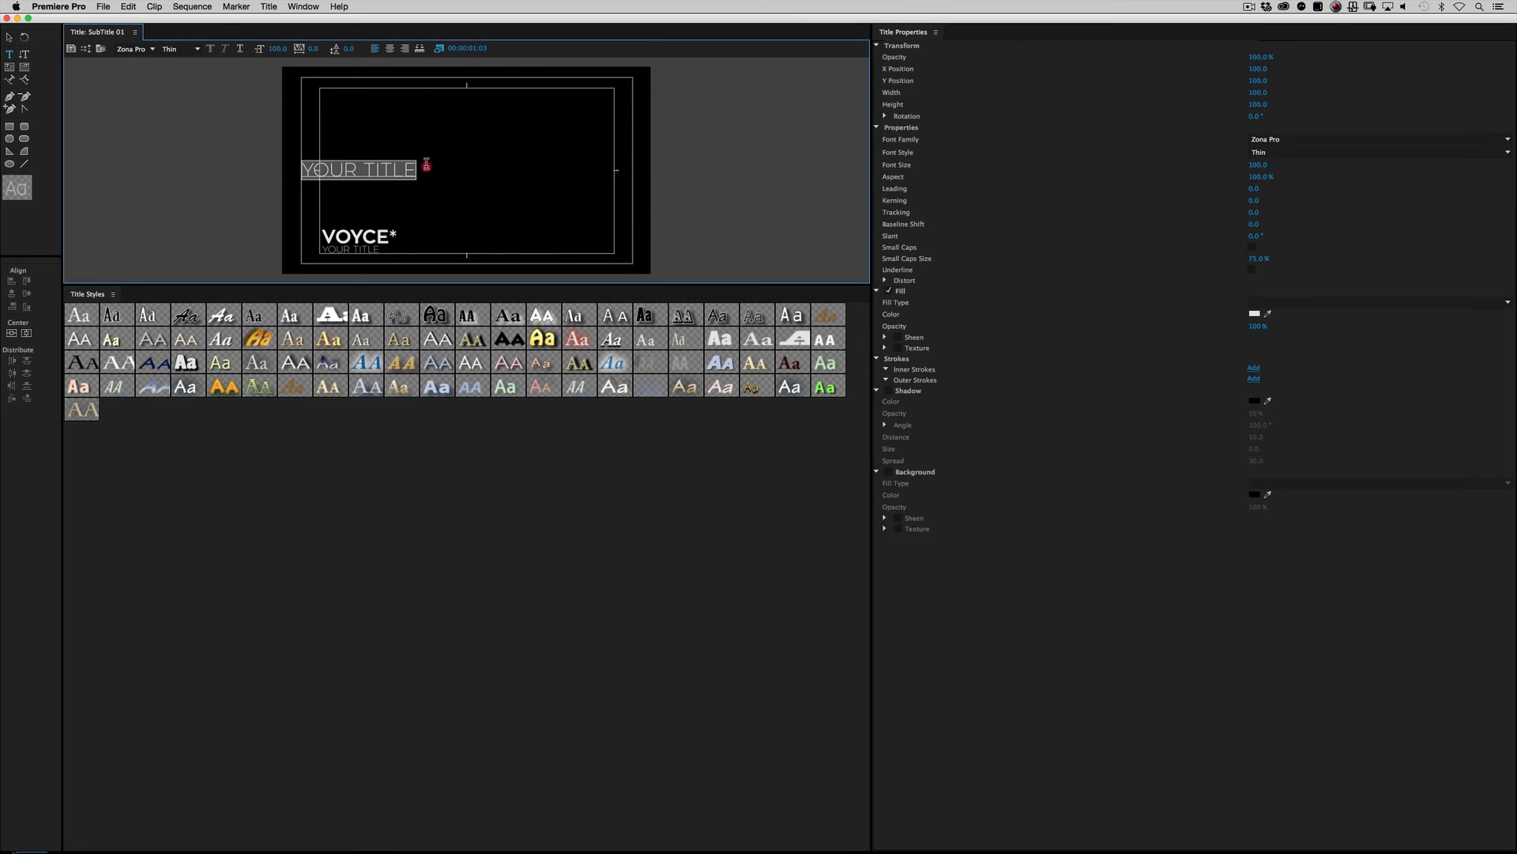
{"action": "type", "text": "COMP"}
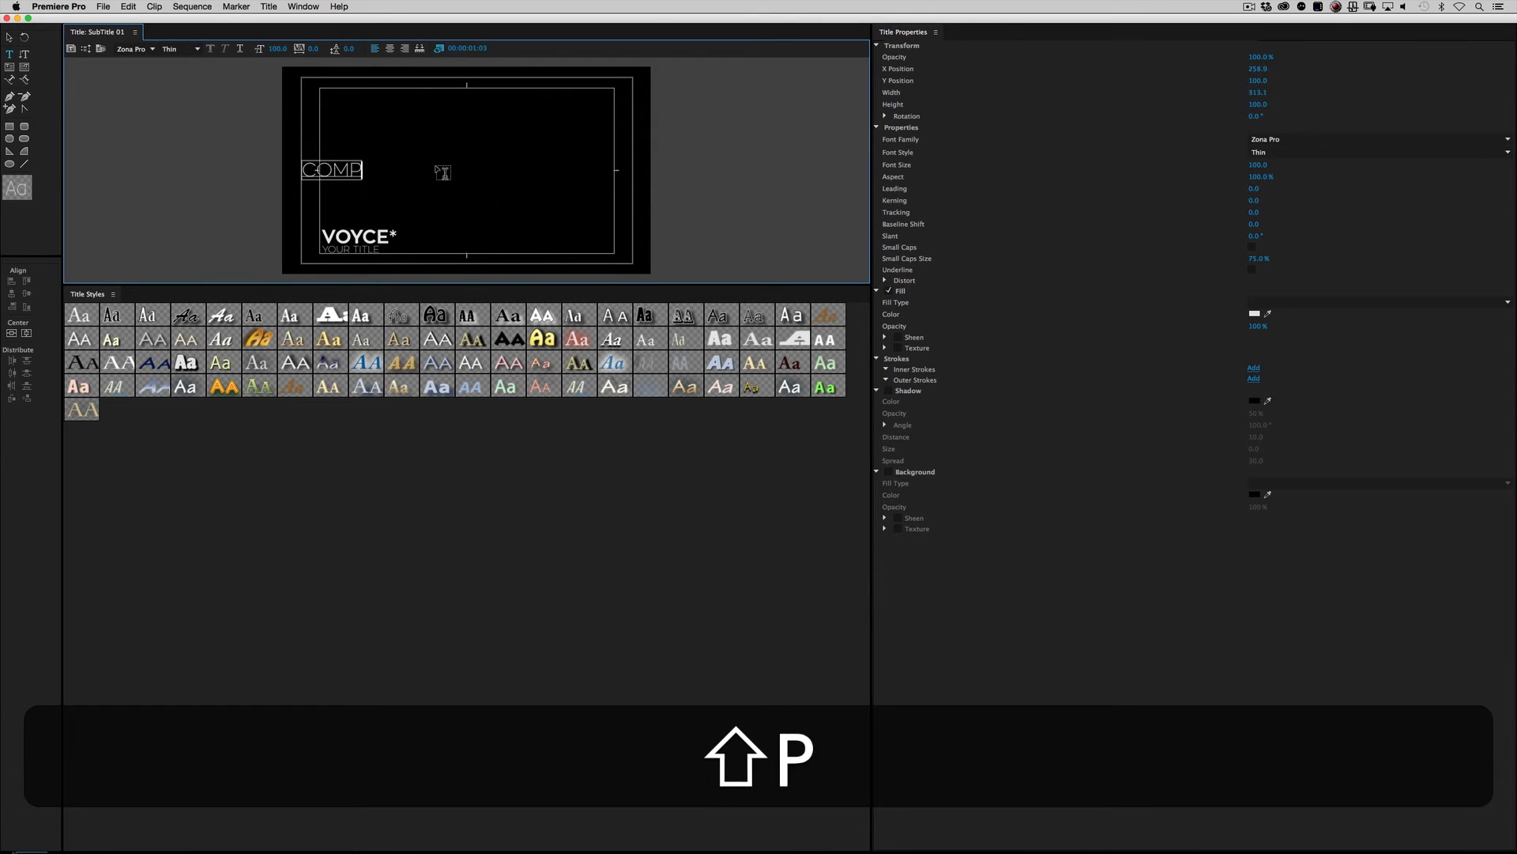
{"action": "type", "text": "OSER"}
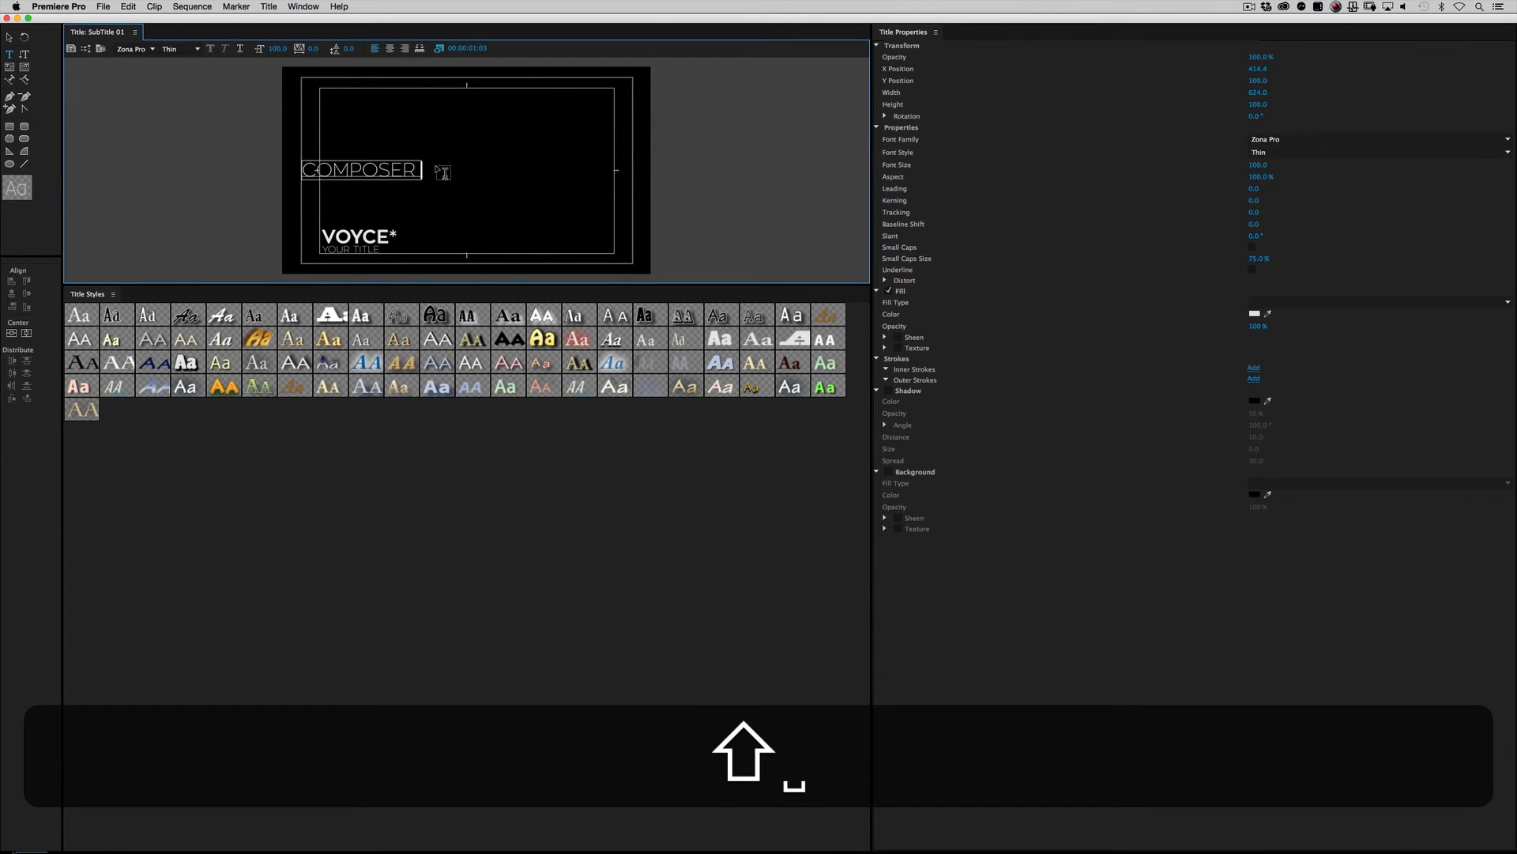
{"action": "type", "text": " & SINGER"}
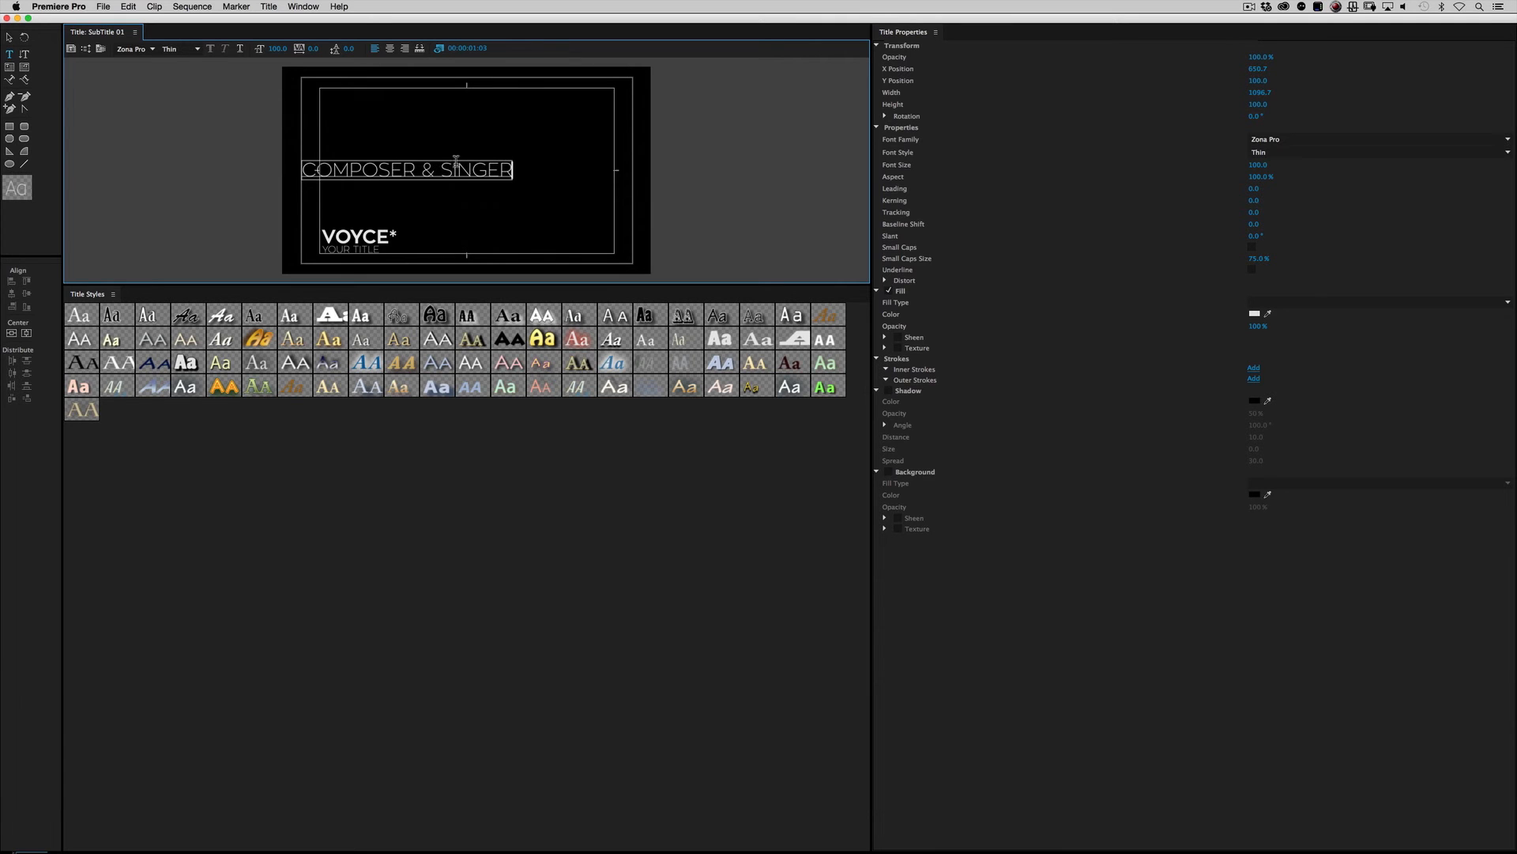
{"action": "left_click", "coordinate": [7, 17]}
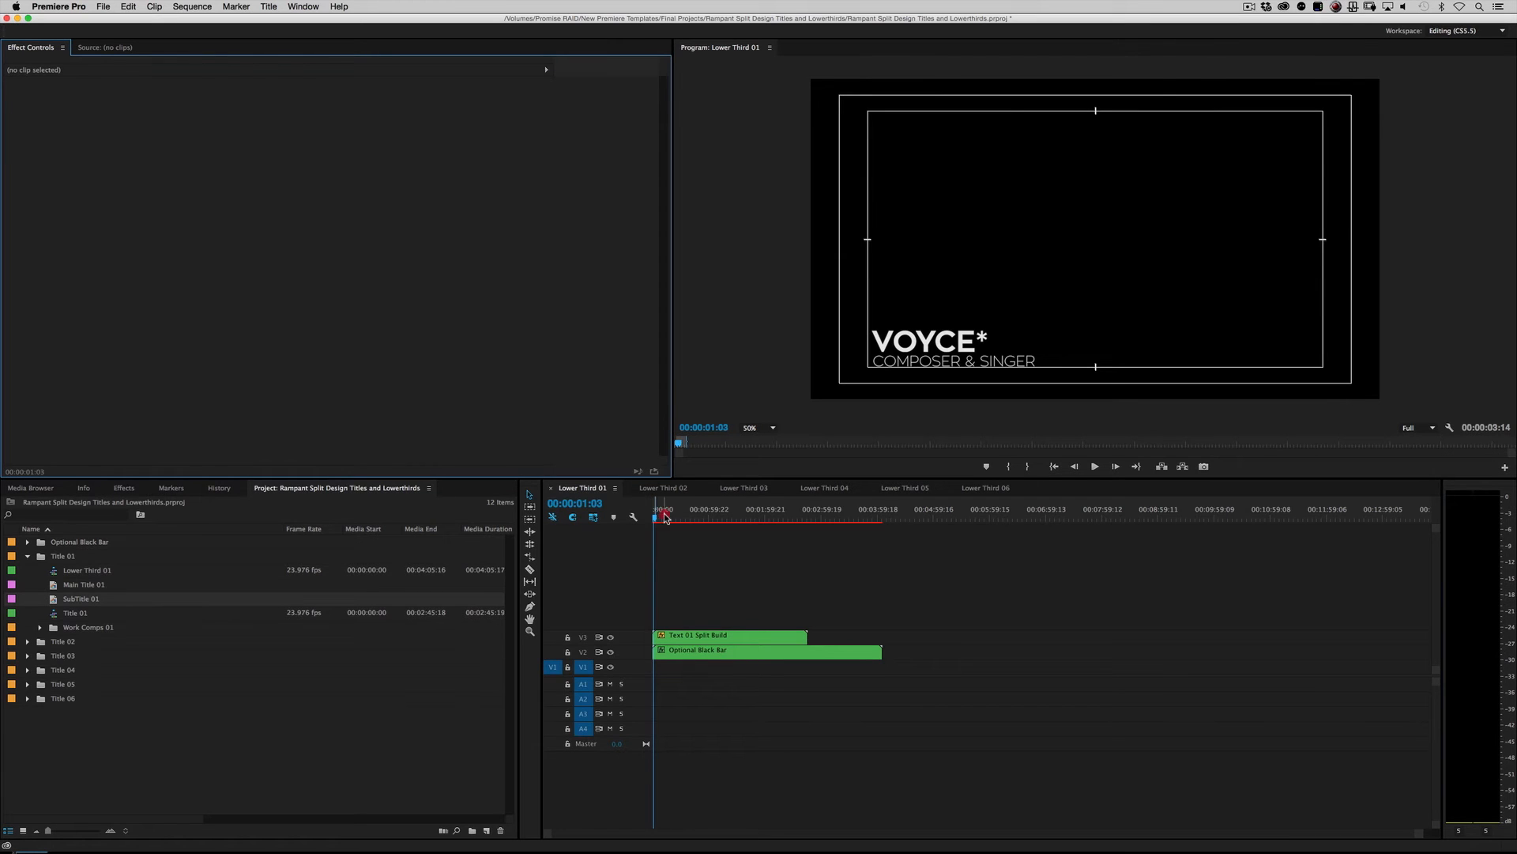
Step: Play back the Lower Third 01 sequence from the start to preview the new text
{"action": "left_click", "coordinate": [615, 517]}
{"action": "key", "text": "space"}
{"action": "key", "text": "space"}
{"action": "left_click_drag", "start_coordinate": [668, 508], "coordinate": [620, 518]}
{"action": "key", "text": "space"}
{"action": "key", "text": "space"}
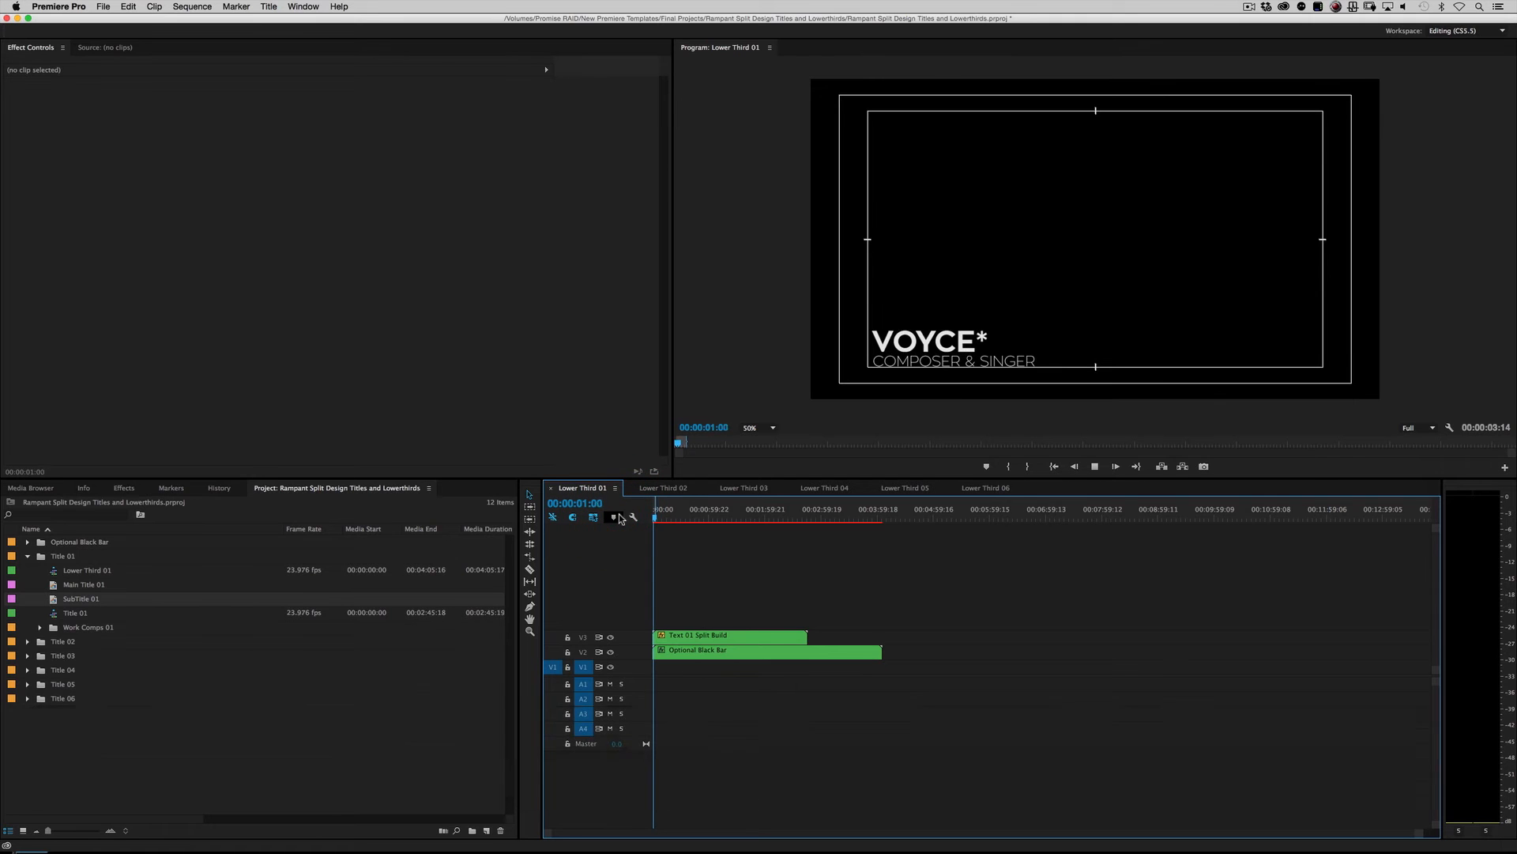
{"action": "key", "text": "space"}
Step: Import the four shutterstock clips from the Stock folder into the project
{"action": "left_click", "coordinate": [89, 755]}
{"action": "key", "text": "super+i"}
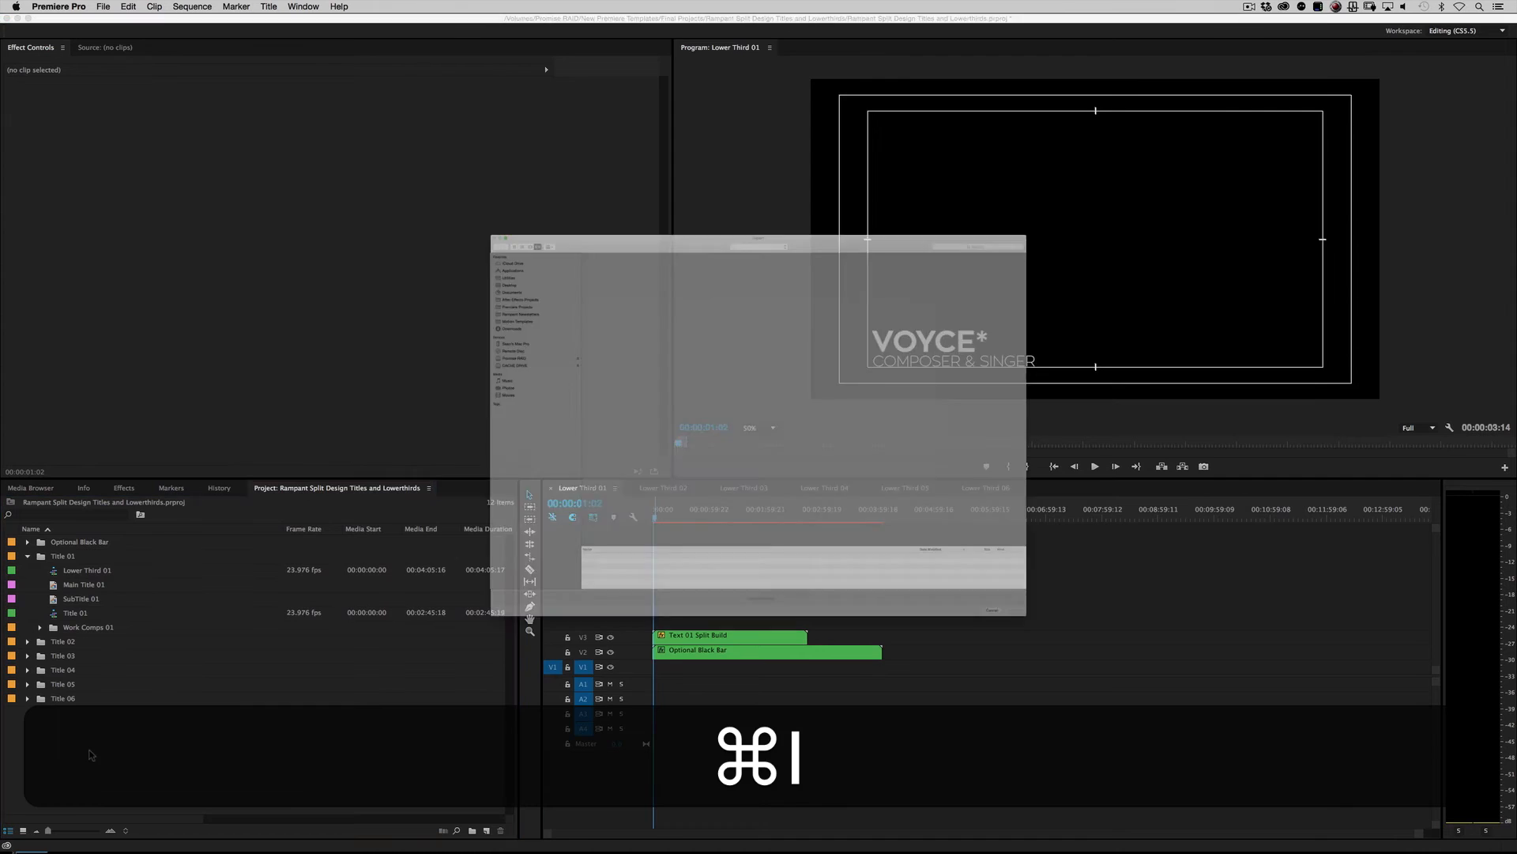
{"action": "left_click", "coordinate": [457, 77]}
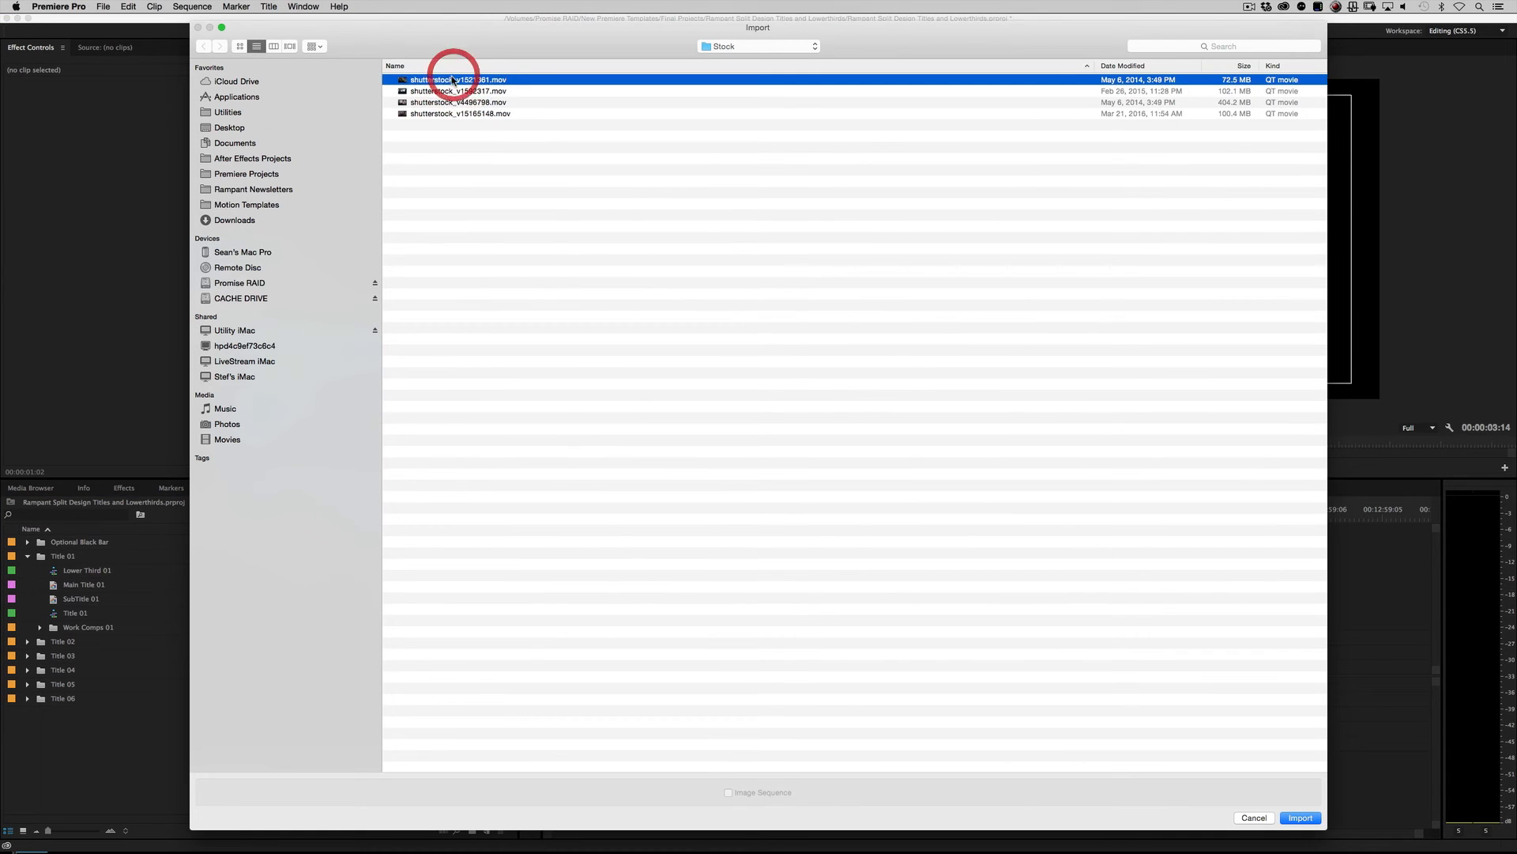
{"action": "left_click", "coordinate": [439, 114], "text": "shift"}
{"action": "left_click", "coordinate": [1308, 817]}
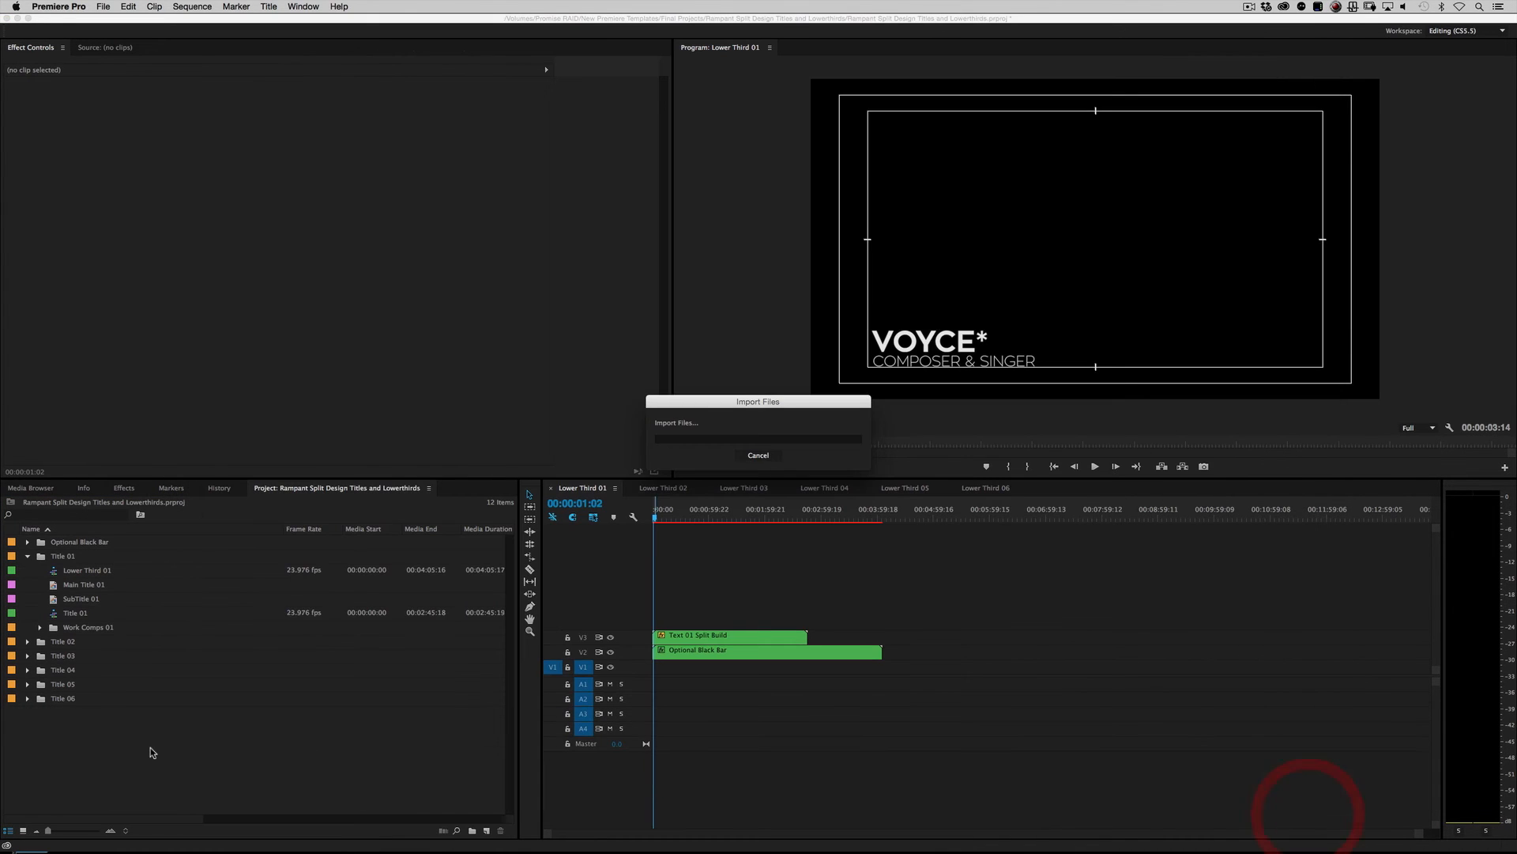
Step: Place shutterstock_v4496798.mov on track V1 beneath the lower third in the sequence
{"action": "left_click", "coordinate": [146, 757]}
{"action": "double_click", "coordinate": [77, 585]}
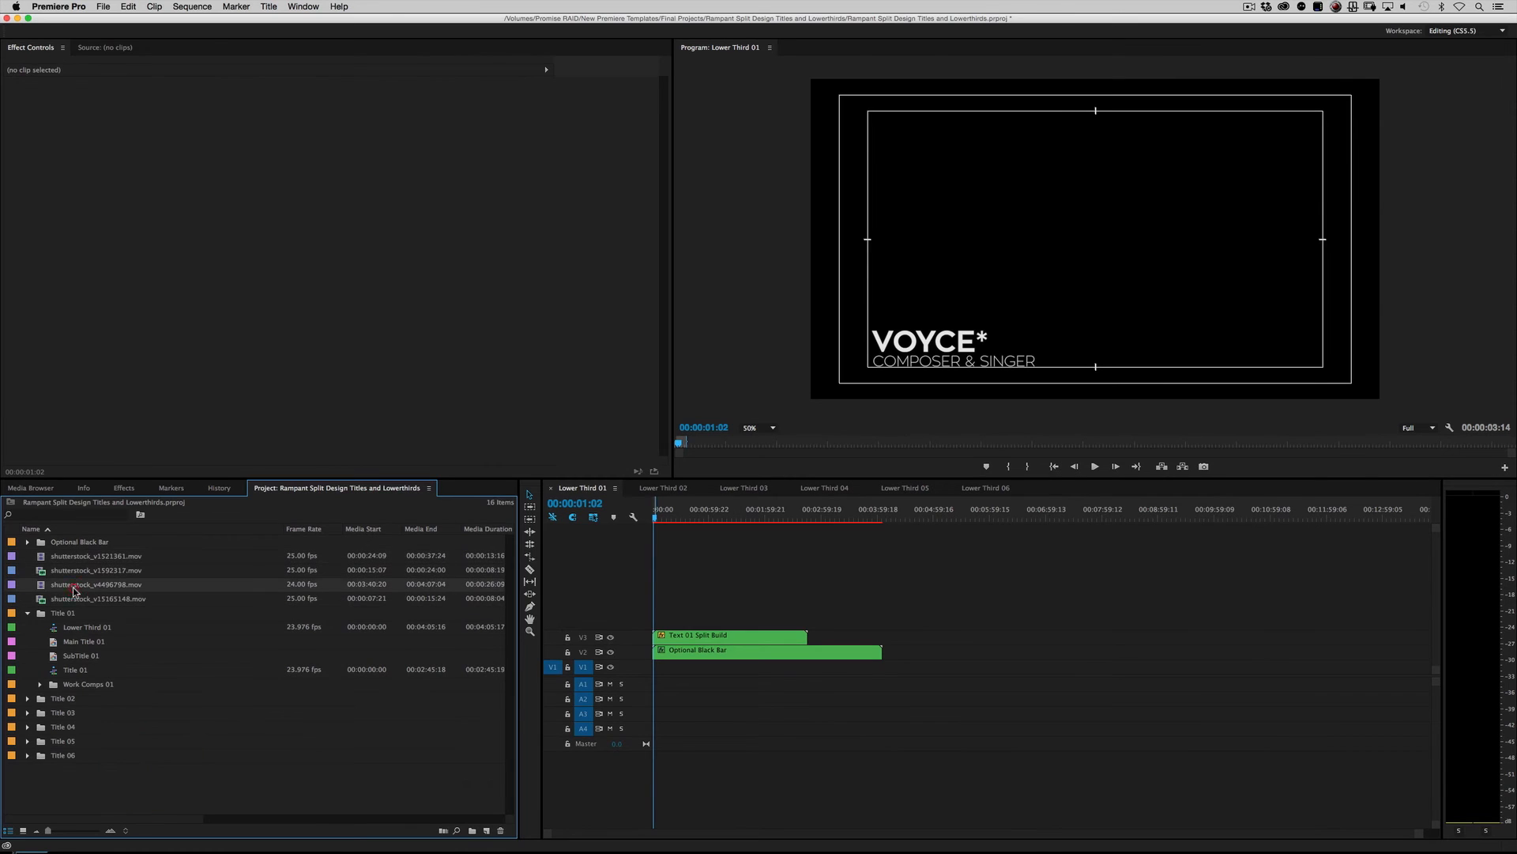
{"action": "left_click_drag", "start_coordinate": [42, 586], "coordinate": [663, 666]}
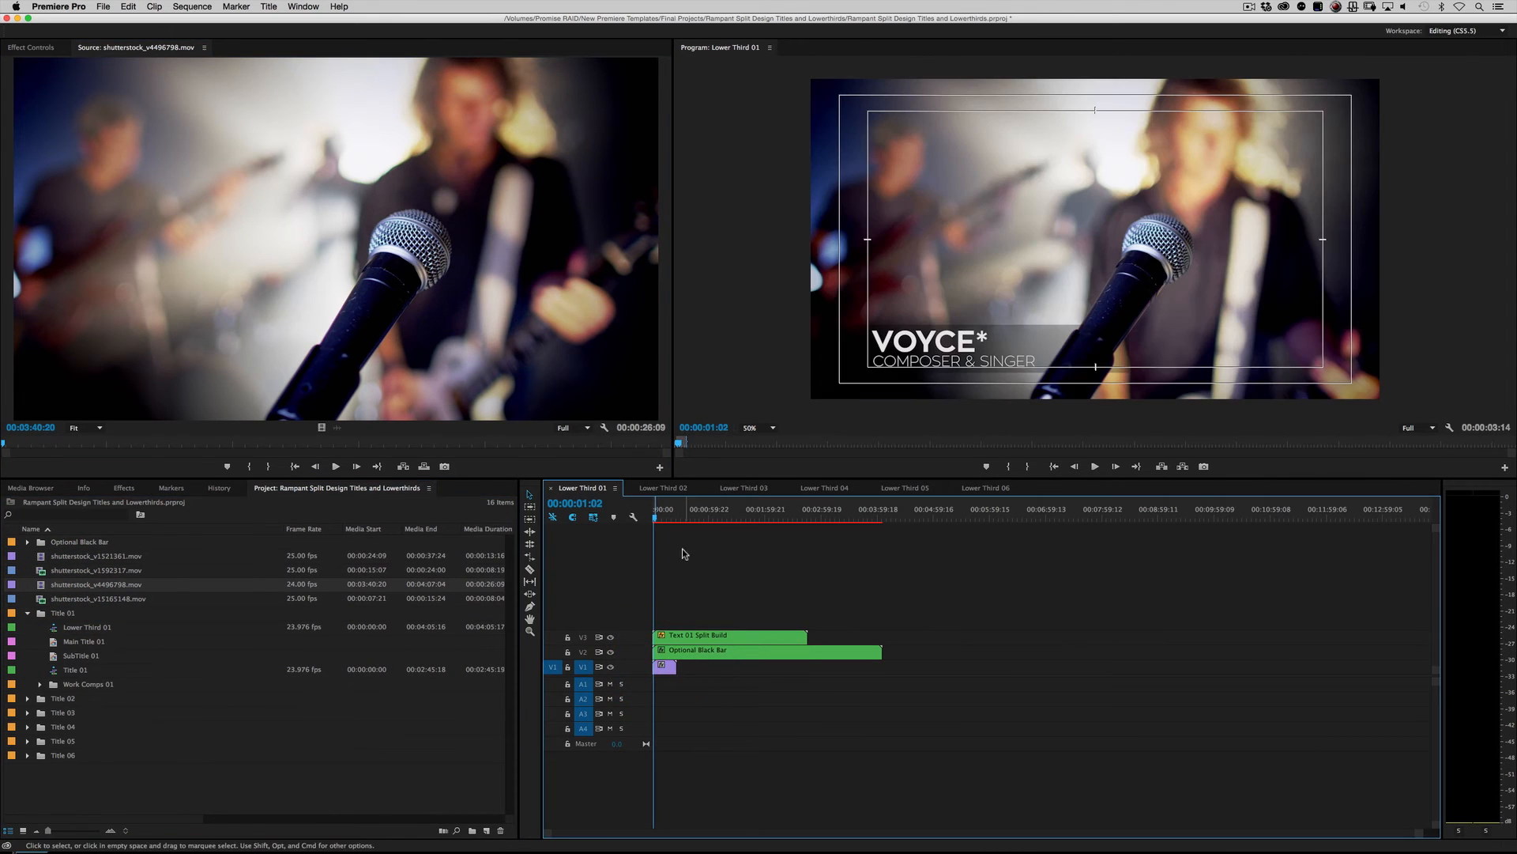
Step: Play back the sequence from the start to preview the lower third over the footage
{"action": "left_click", "coordinate": [659, 518]}
{"action": "key", "text": "space"}
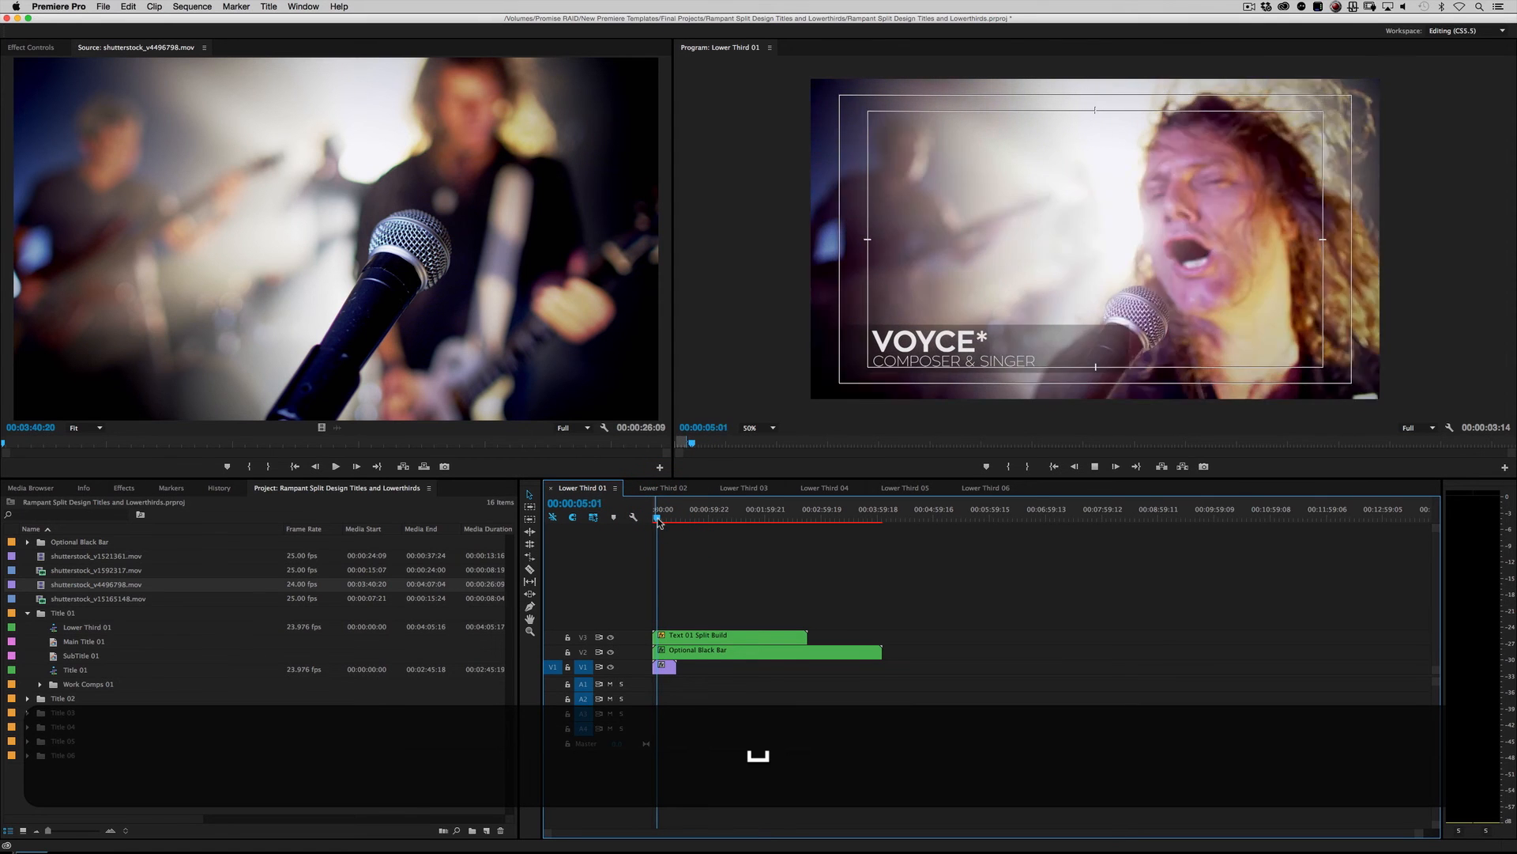
{"action": "key", "text": "space"}
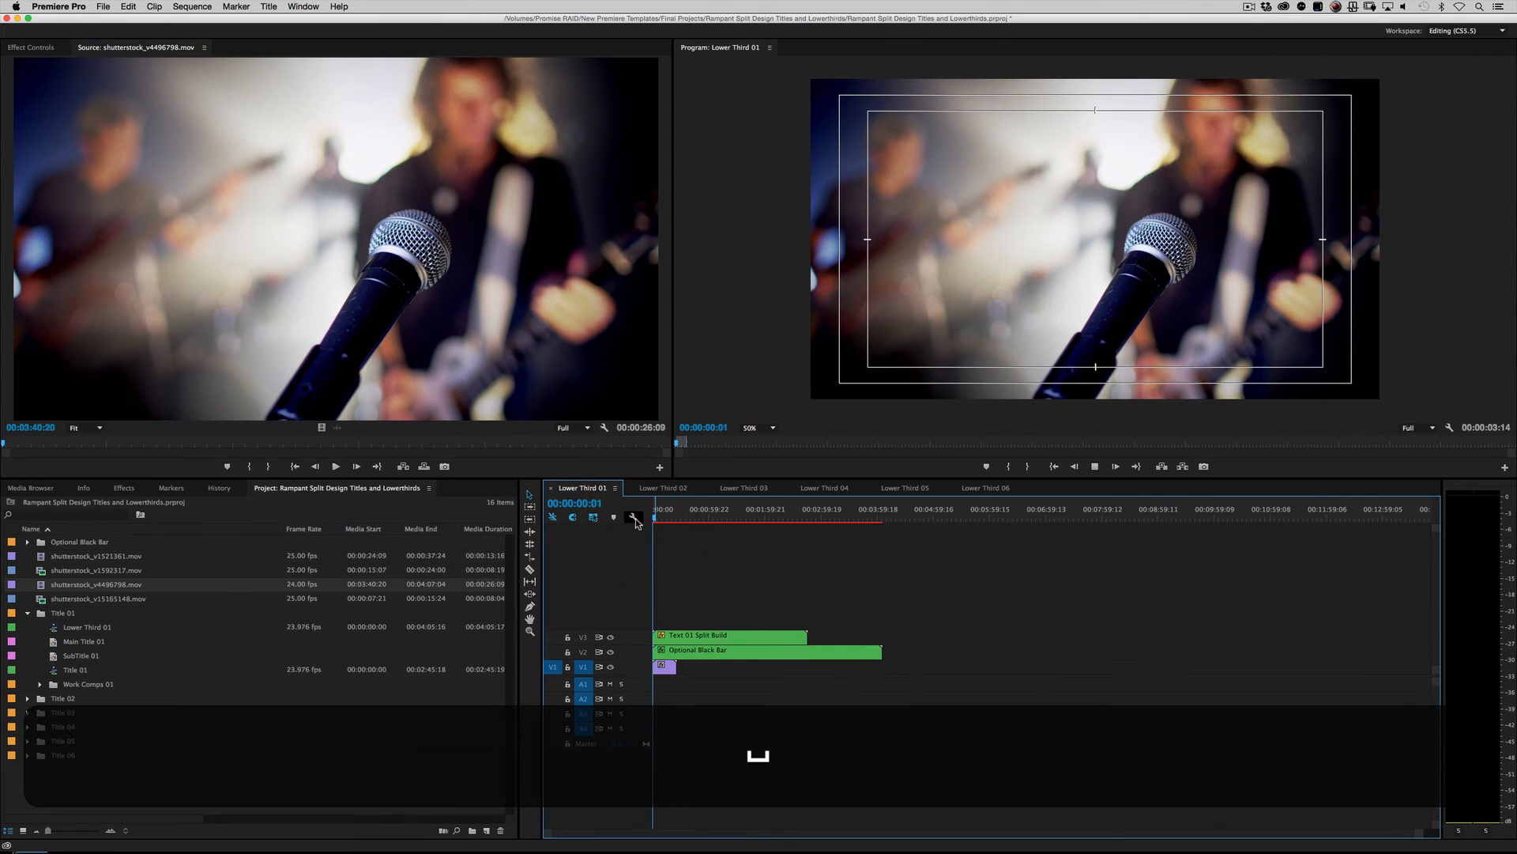
{"action": "left_click", "coordinate": [656, 519]}
{"action": "left_click", "coordinate": [657, 518]}
{"action": "key", "text": "space"}
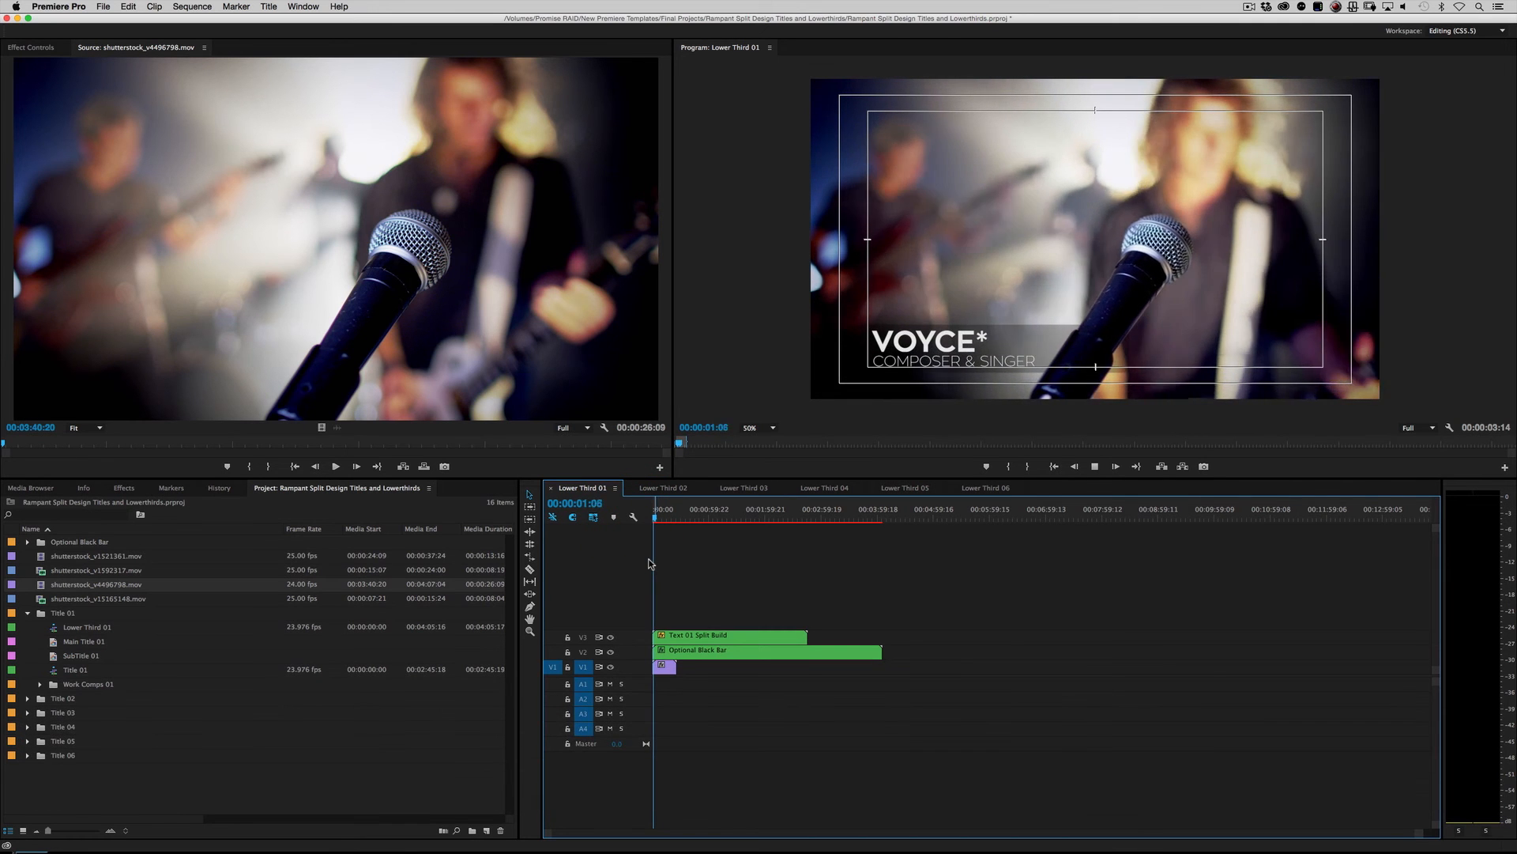
Step: Replay the Lower Third 01 sequence from the beginning to watch the lower third over the footage
{"action": "key", "text": "space"}
{"action": "left_click", "coordinate": [656, 514]}
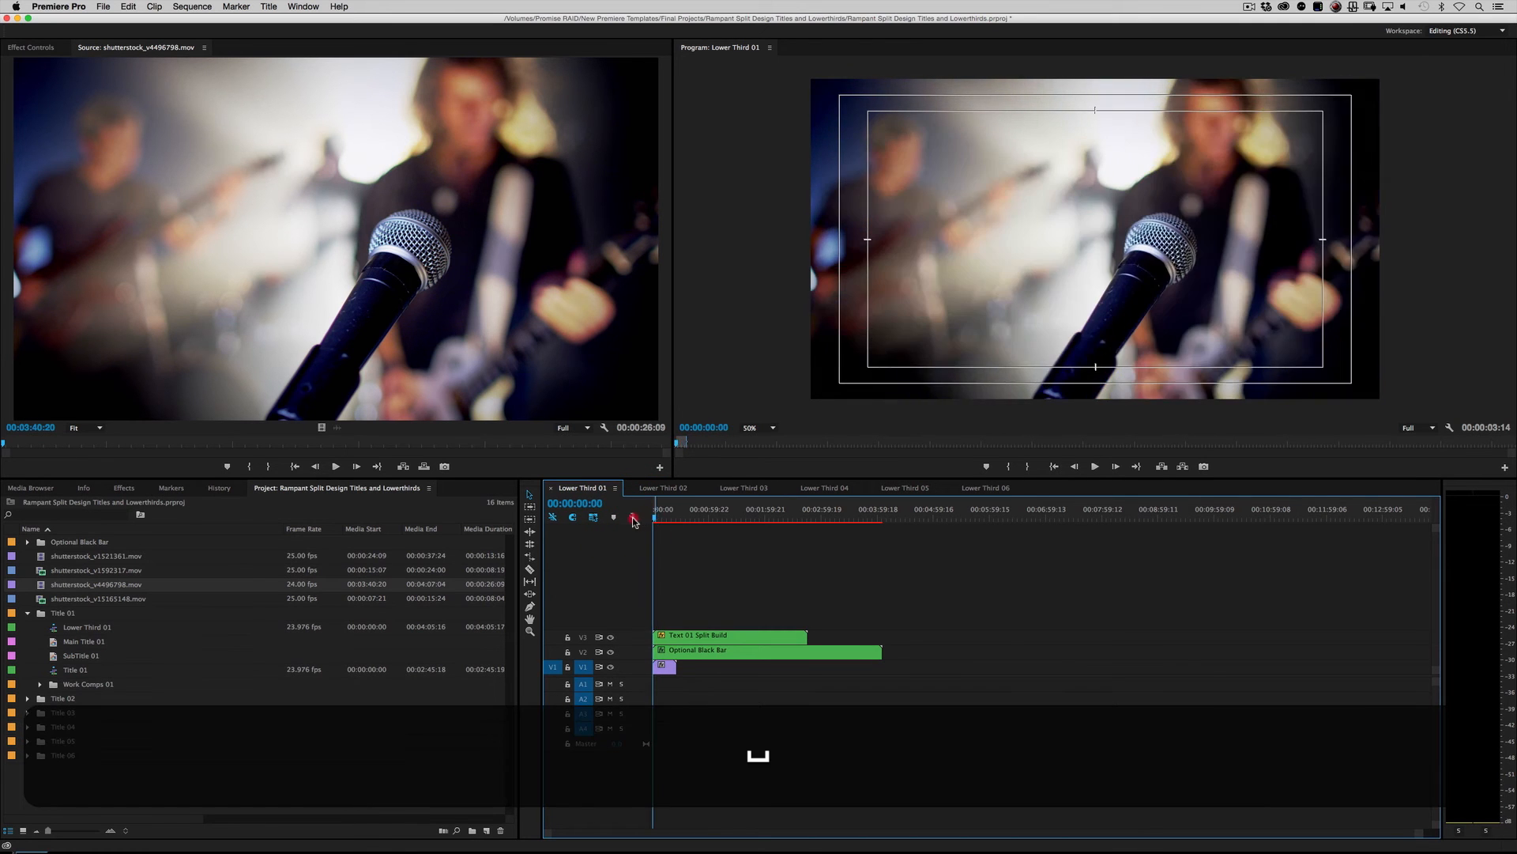
{"action": "key", "text": "space"}
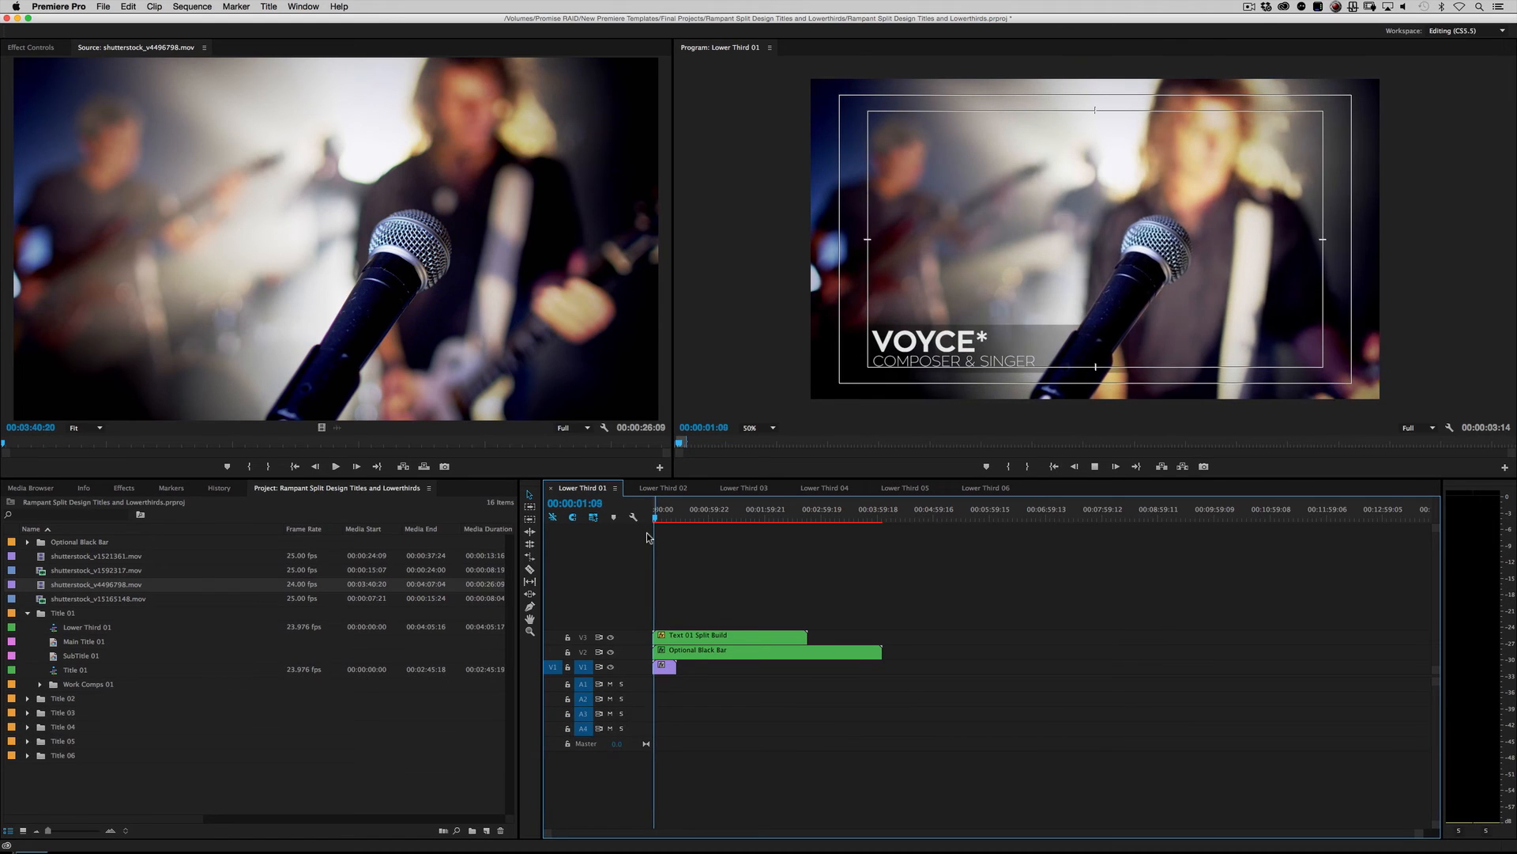
{"action": "key", "text": "space"}
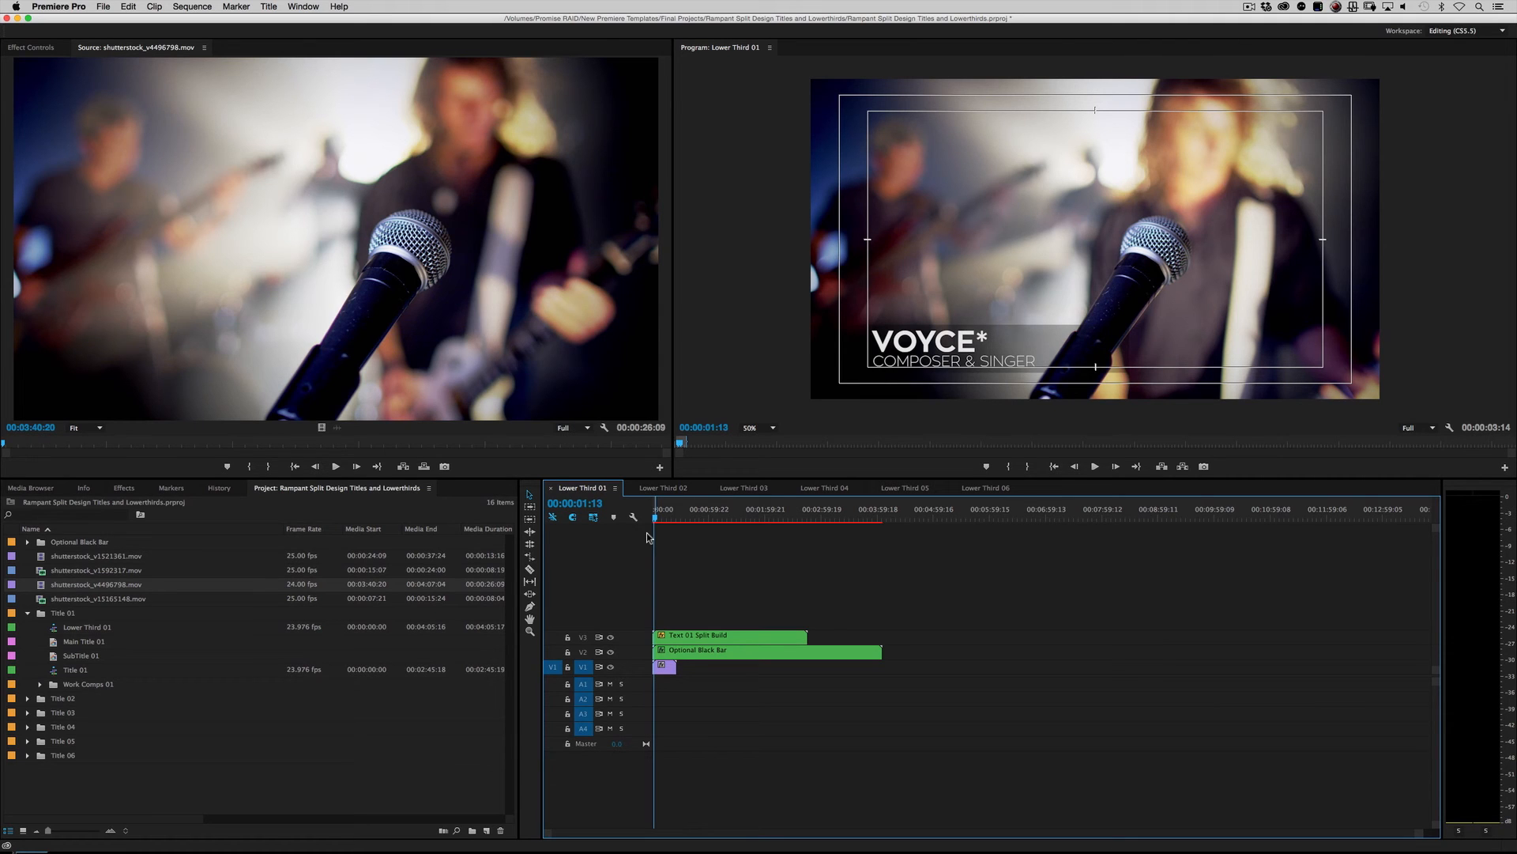
Step: Place the Title 01 sequence on a new track above the lower third and hide the V3 and V2 track outputs
{"action": "left_click", "coordinate": [71, 669]}
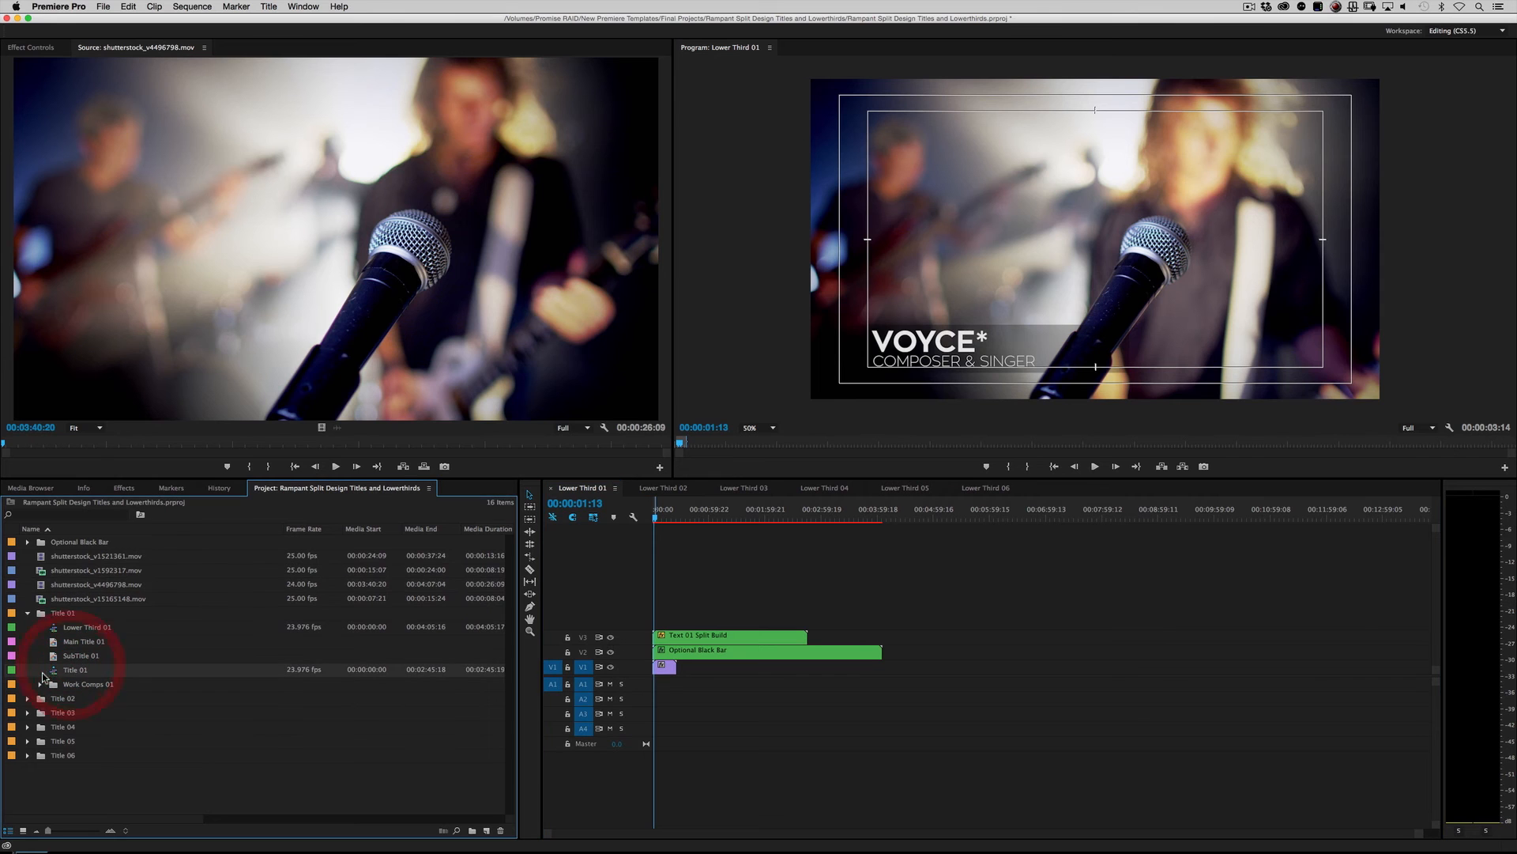
{"action": "left_click_drag", "start_coordinate": [53, 674], "coordinate": [614, 642]}
{"action": "left_click", "coordinate": [611, 637]}
{"action": "left_click", "coordinate": [611, 652]}
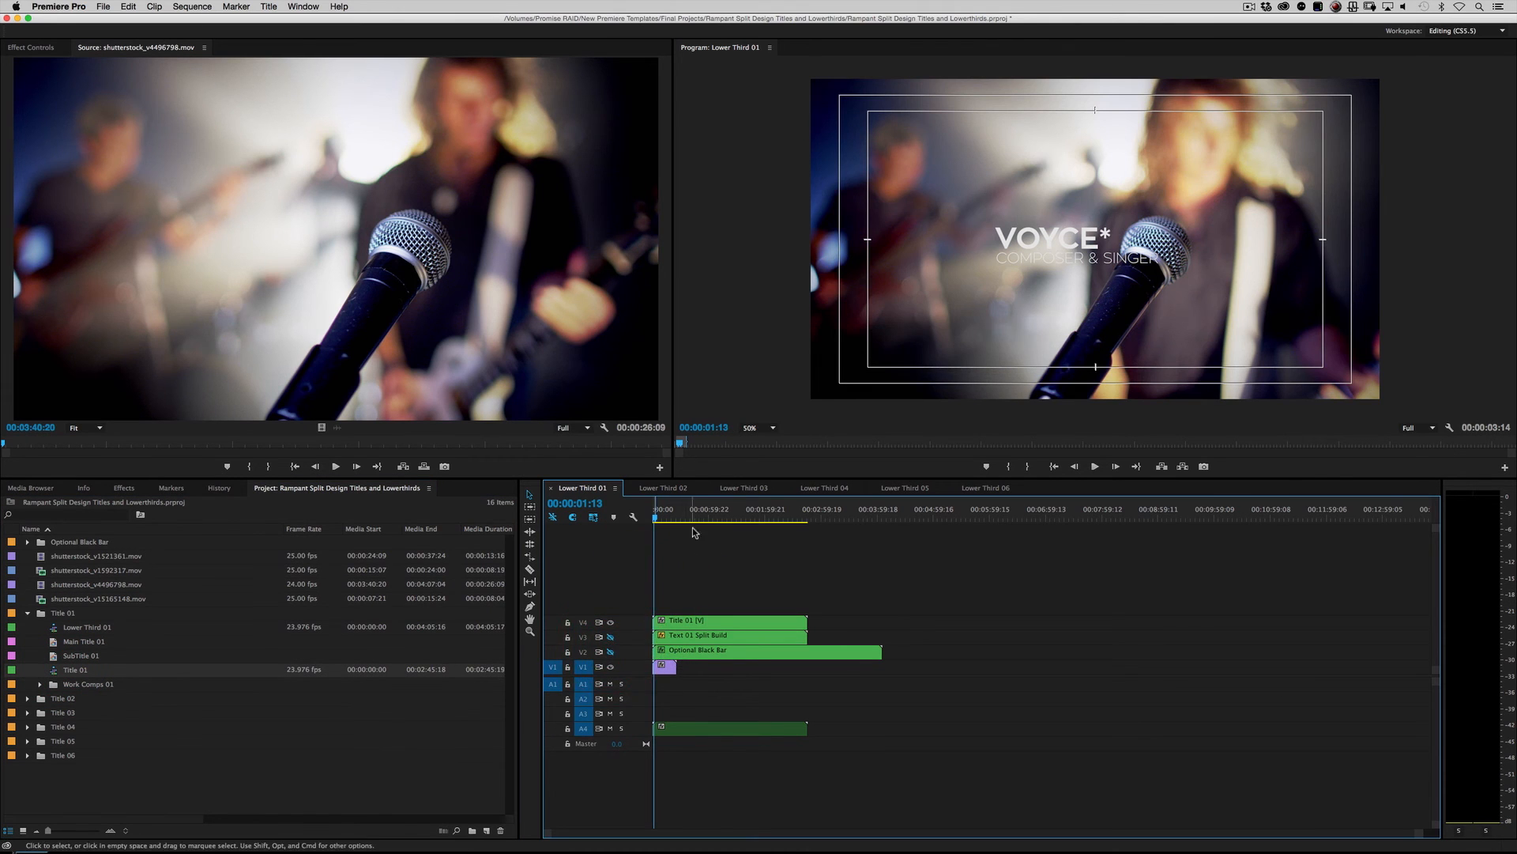
Step: Play the sequence from its start to preview the Title 01 centred title
{"action": "key", "text": "Home"}
{"action": "key", "text": "space"}
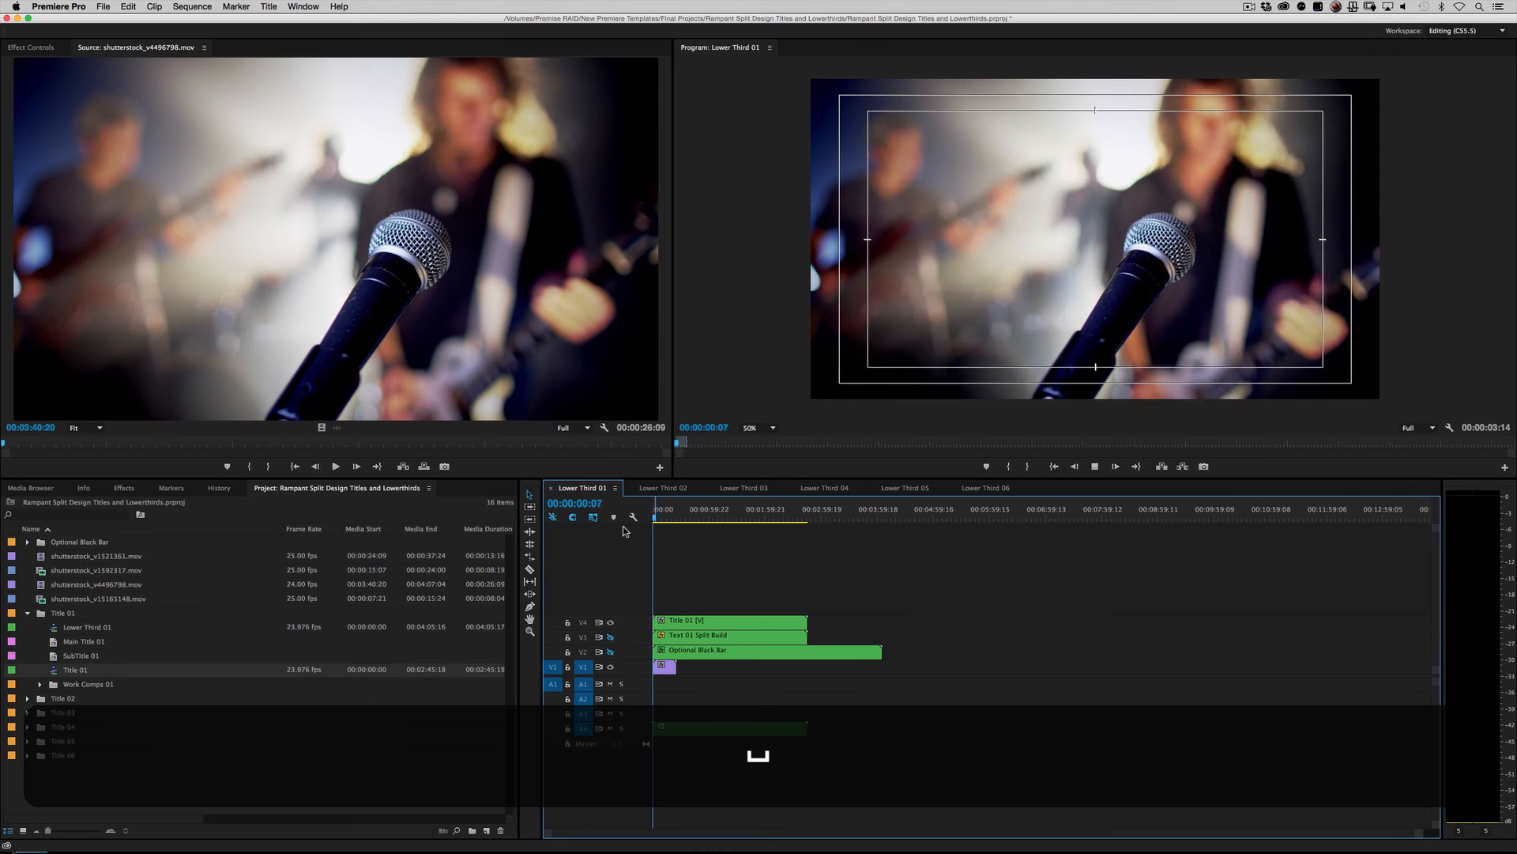
{"action": "key", "text": "space"}
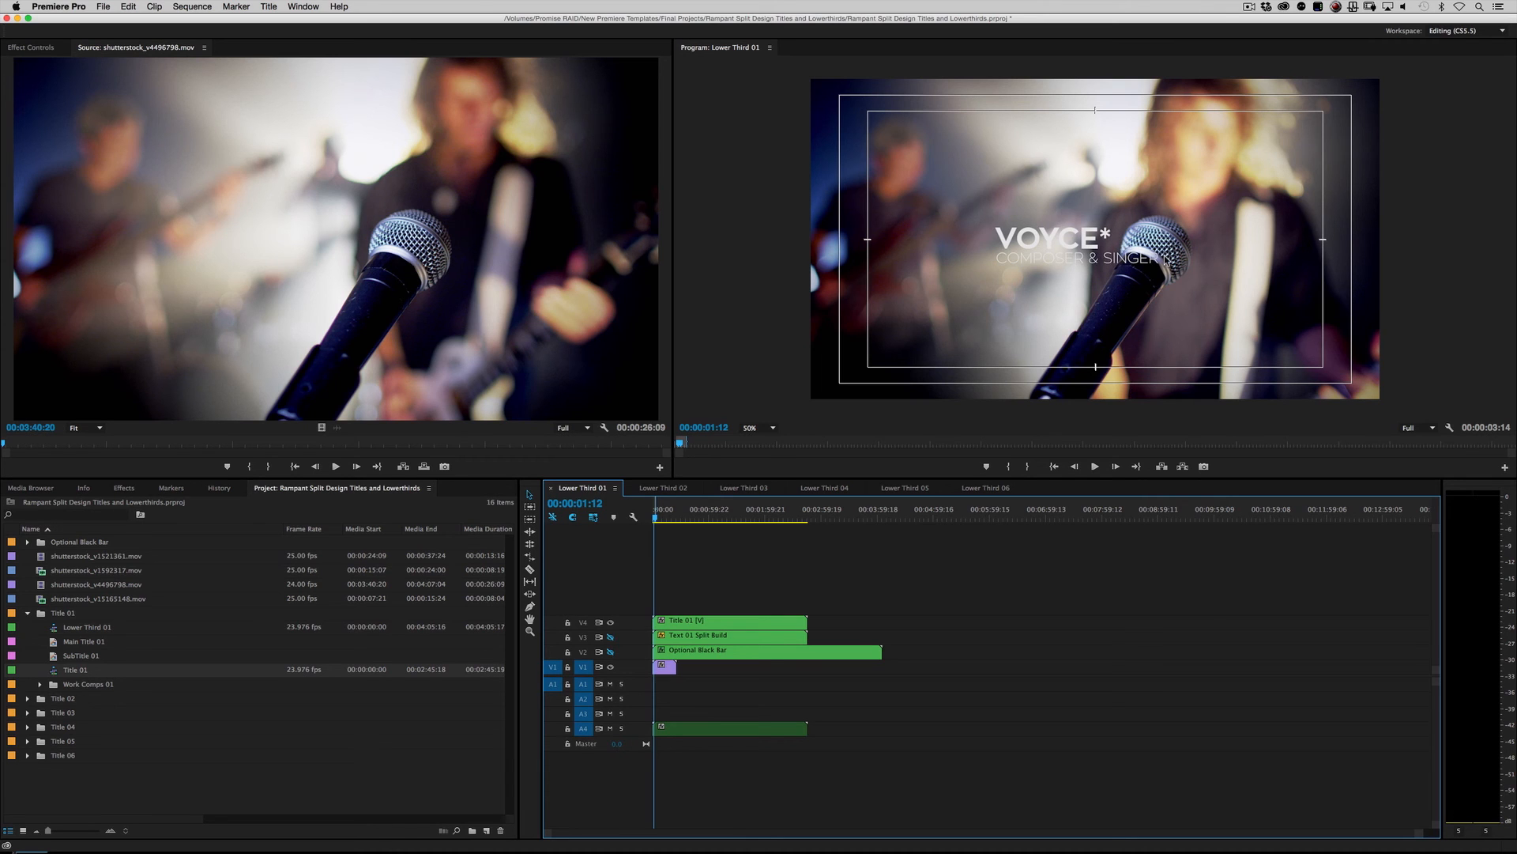
Step: Turn the V2 and V3 track outputs back on and hide the Title 01 track V4
{"action": "left_click", "coordinate": [610, 651]}
{"action": "left_click", "coordinate": [610, 636]}
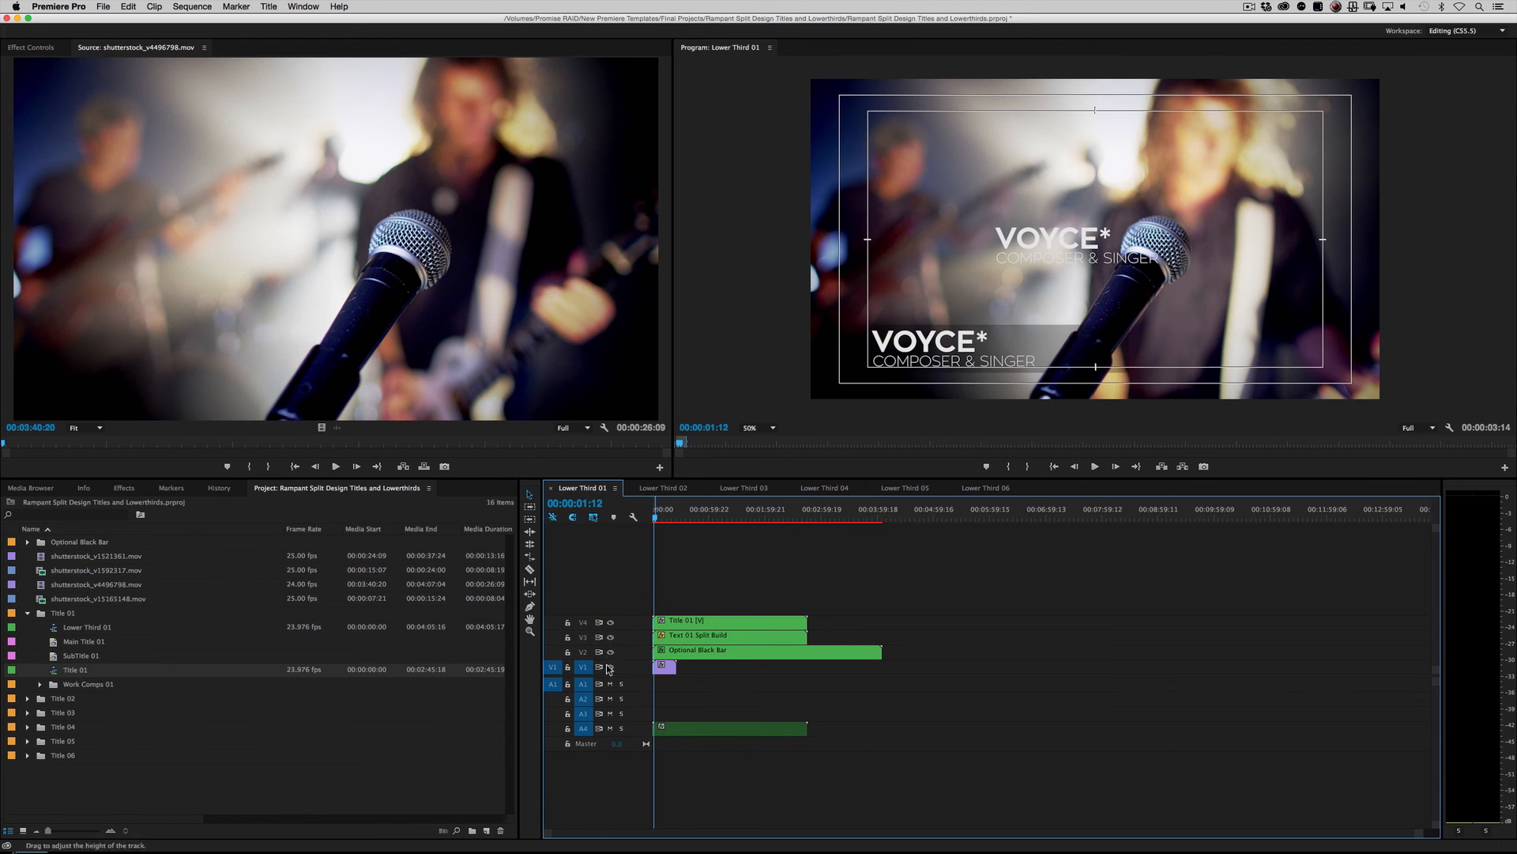
{"action": "left_click", "coordinate": [610, 622]}
Step: Play back the sequence from the beginning to check the restored lower third
{"action": "left_click", "coordinate": [609, 509]}
{"action": "key", "text": "space"}
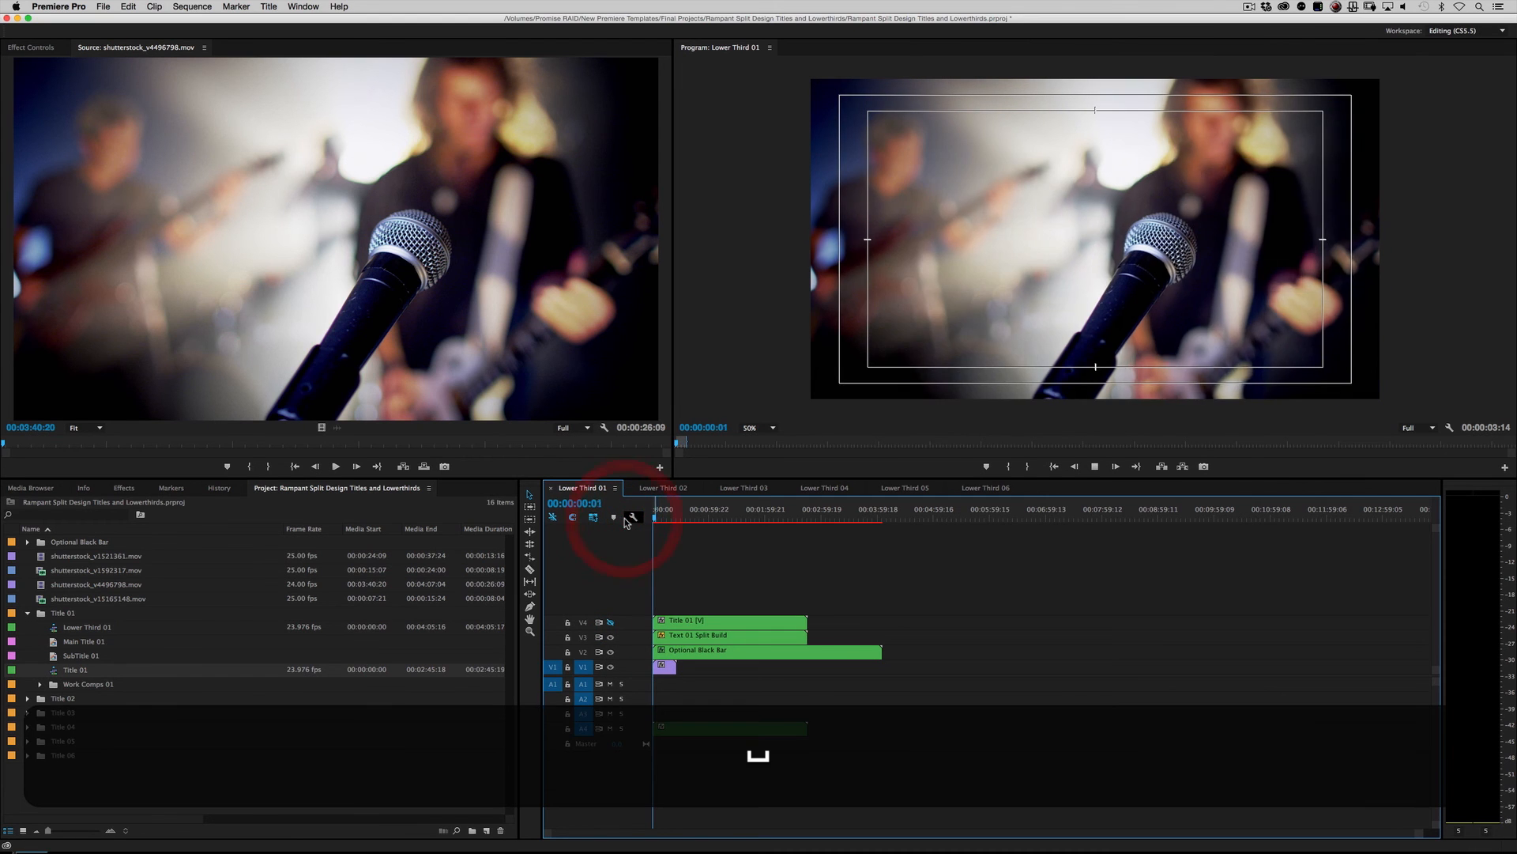
{"action": "key", "text": "space"}
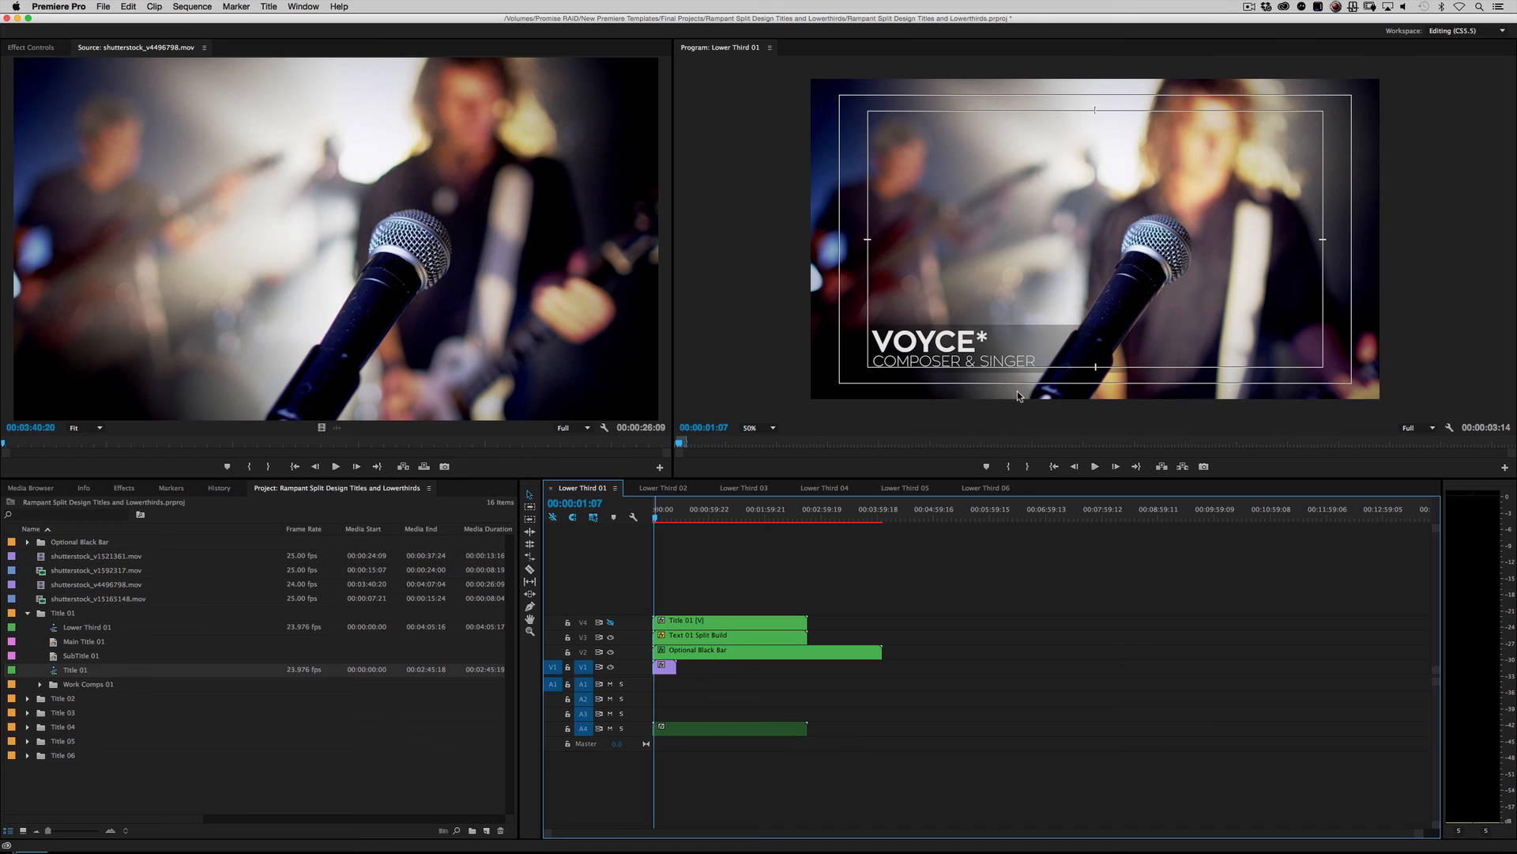
Step: Open the Optional Black Bar nested clip to inspect its contents, then return to the Lower Third 01 sequence
{"action": "left_click", "coordinate": [708, 650]}
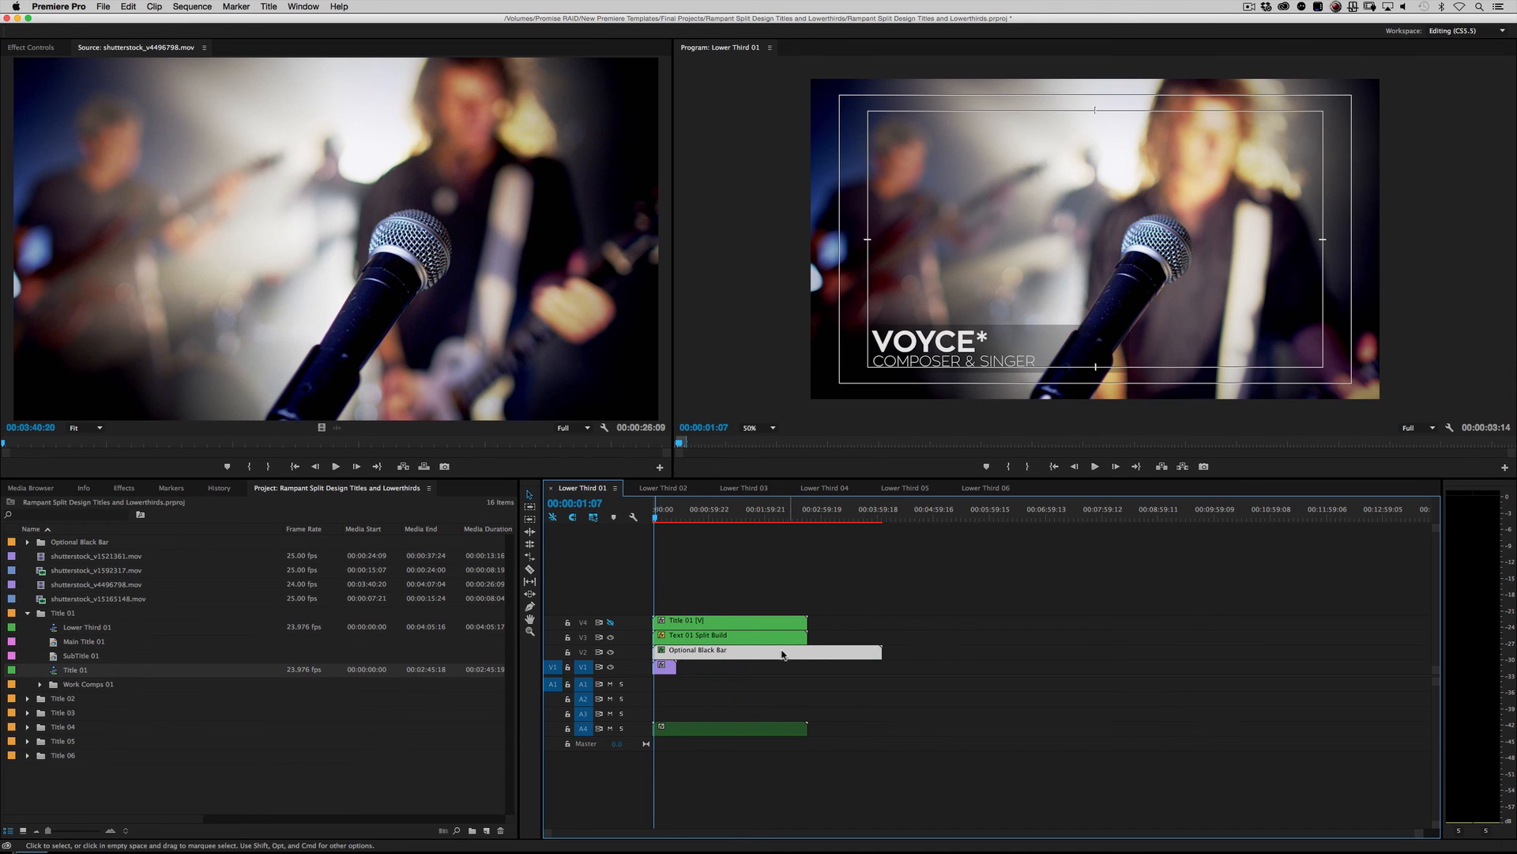
{"action": "left_click", "coordinate": [610, 652]}
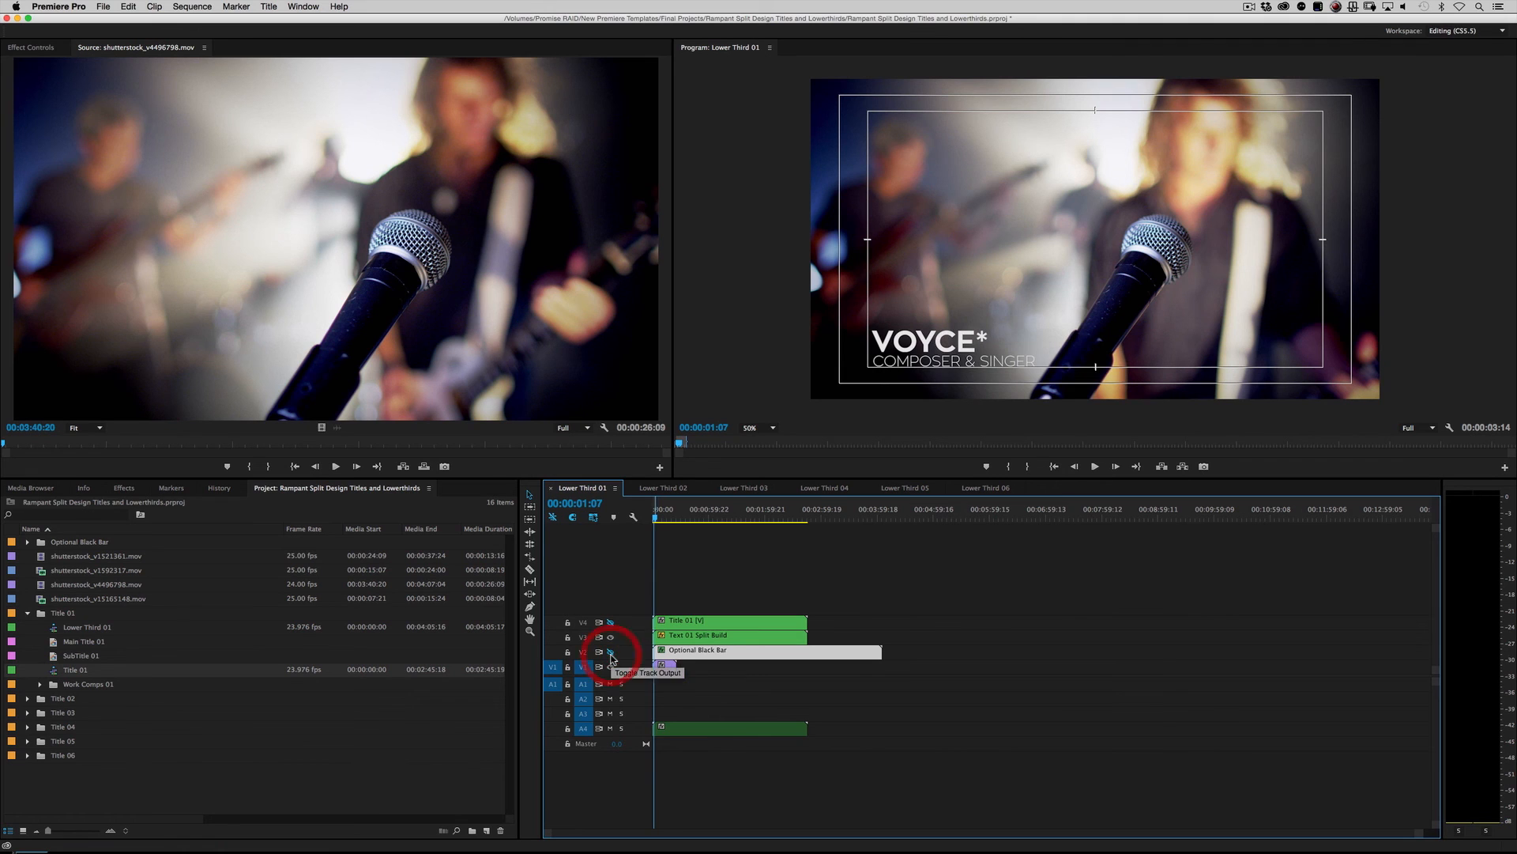
{"action": "left_click", "coordinate": [610, 652]}
{"action": "double_click", "coordinate": [716, 650]}
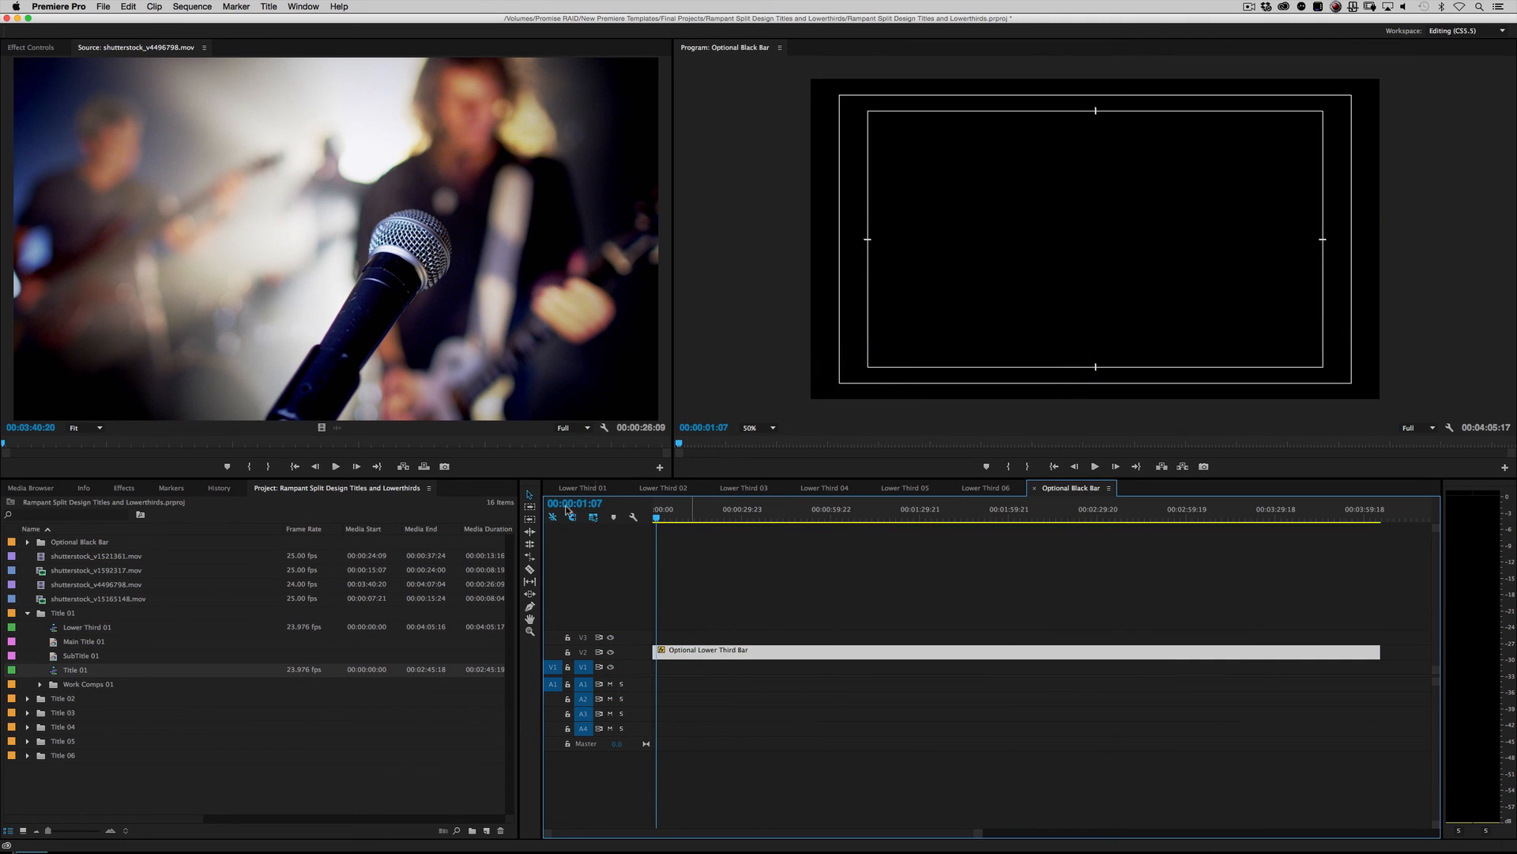
{"action": "left_click", "coordinate": [588, 487]}
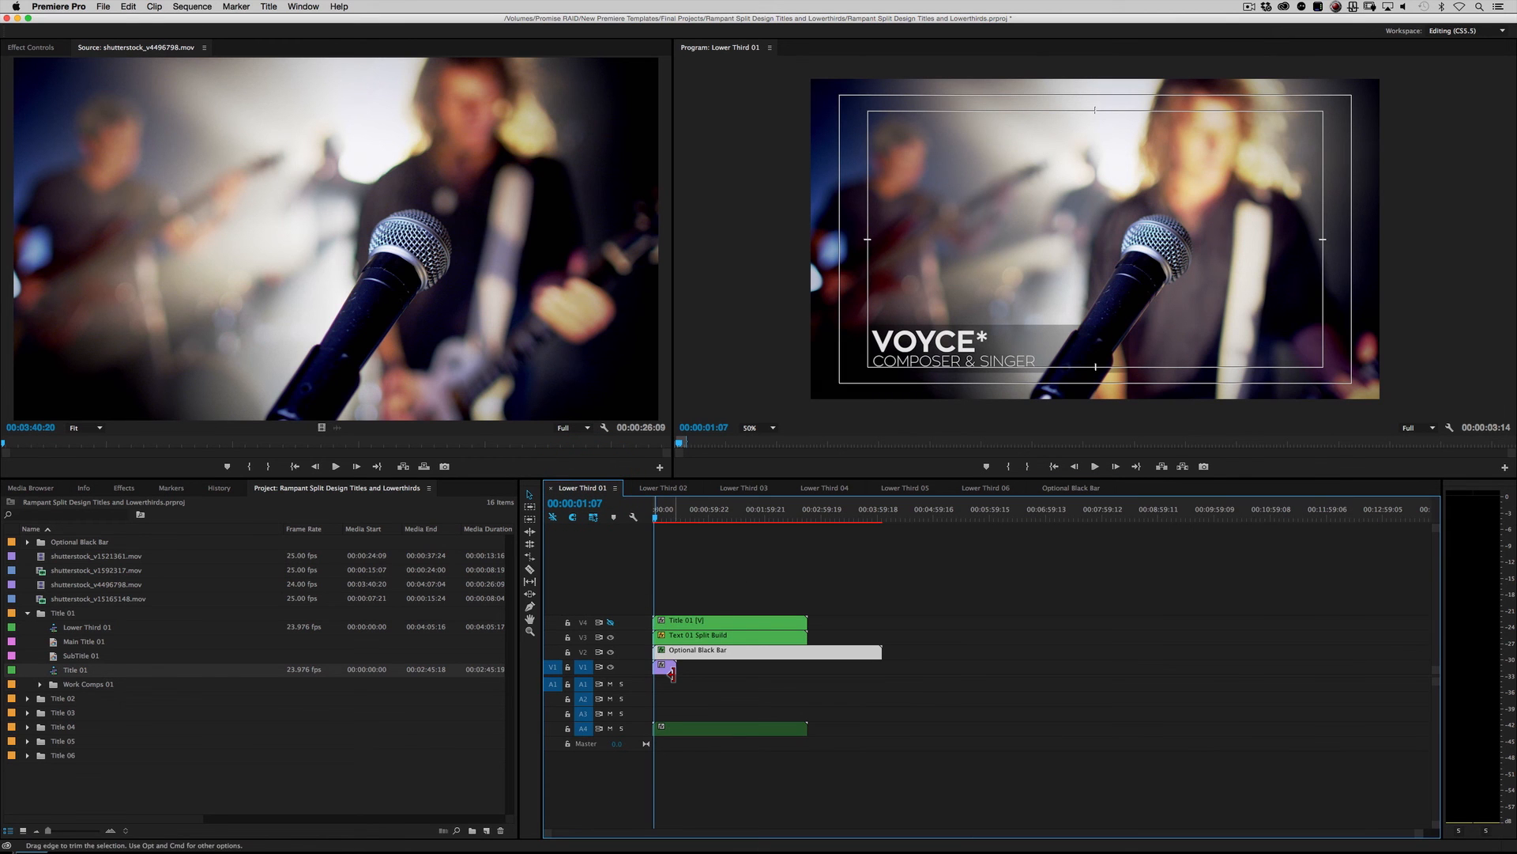
Step: Move the playhead to the start and play the Lower Third 01 sequence again
{"action": "left_click_drag", "start_coordinate": [655, 518], "coordinate": [621, 515]}
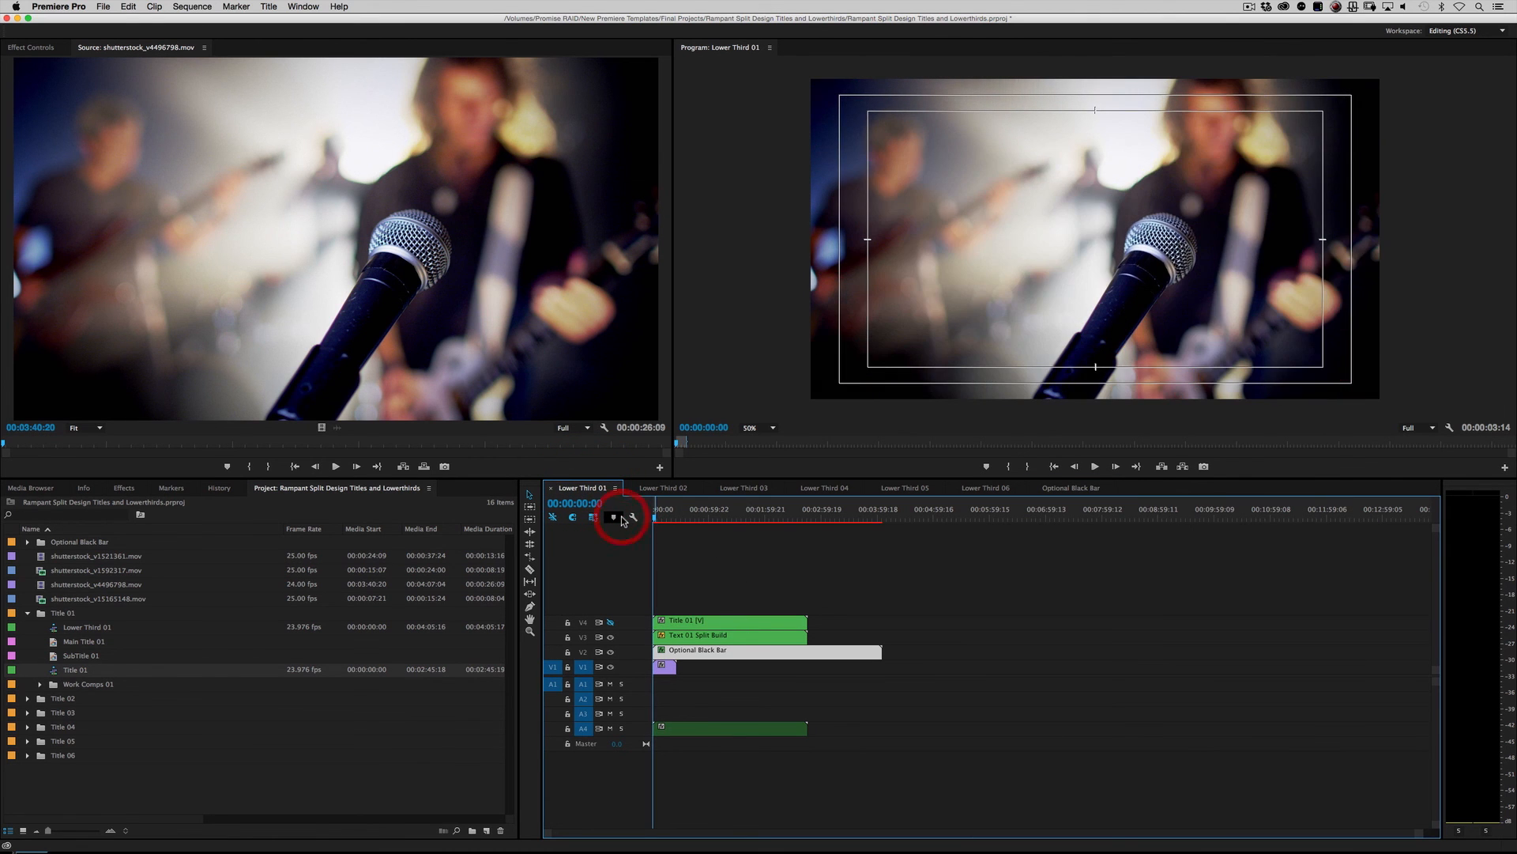
{"action": "key", "text": "space"}
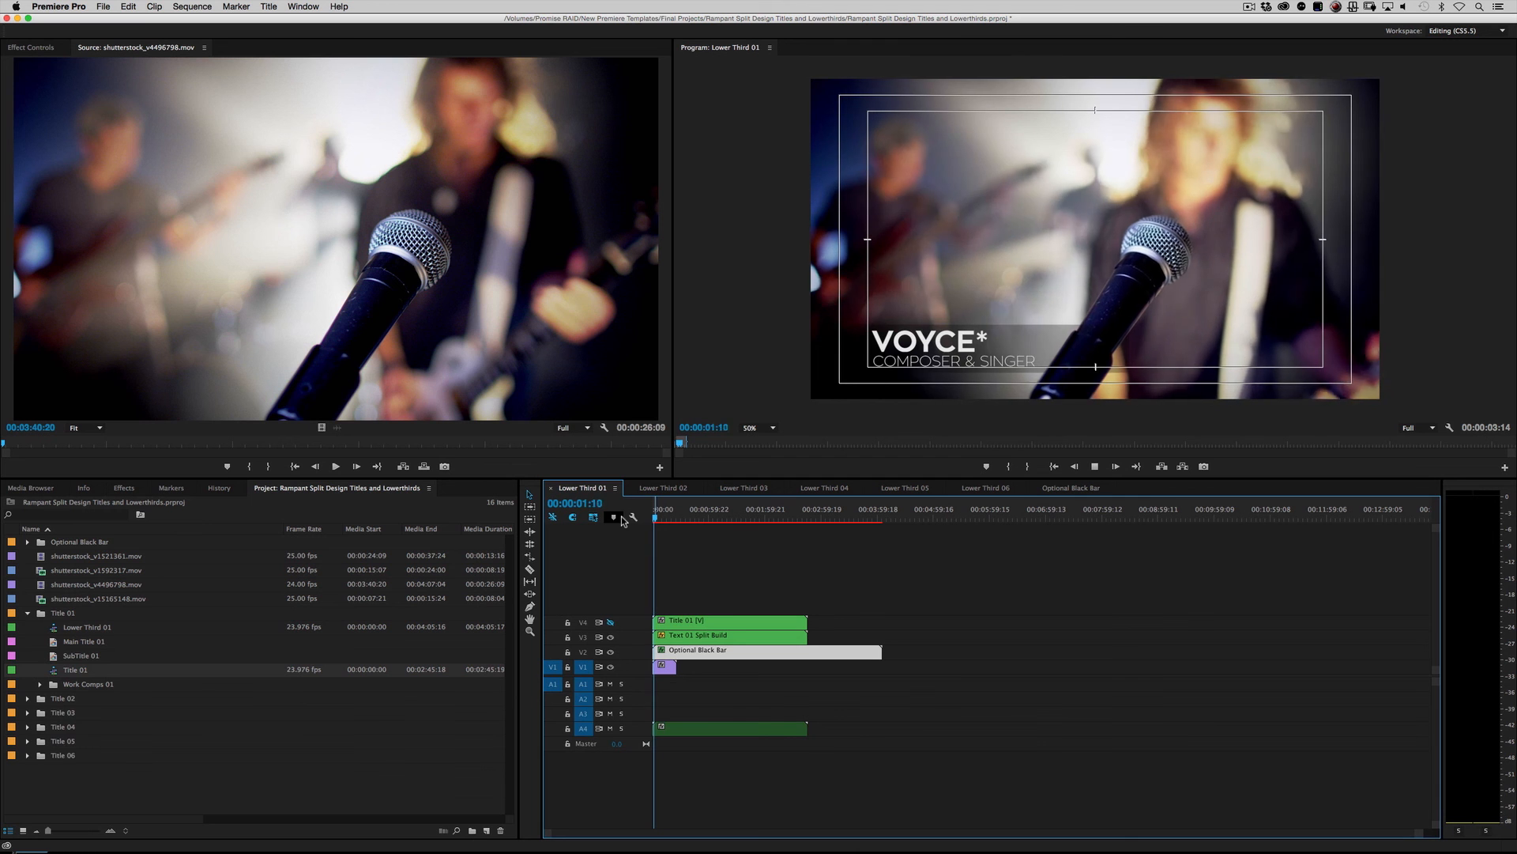
{"action": "left_click", "coordinate": [614, 517]}
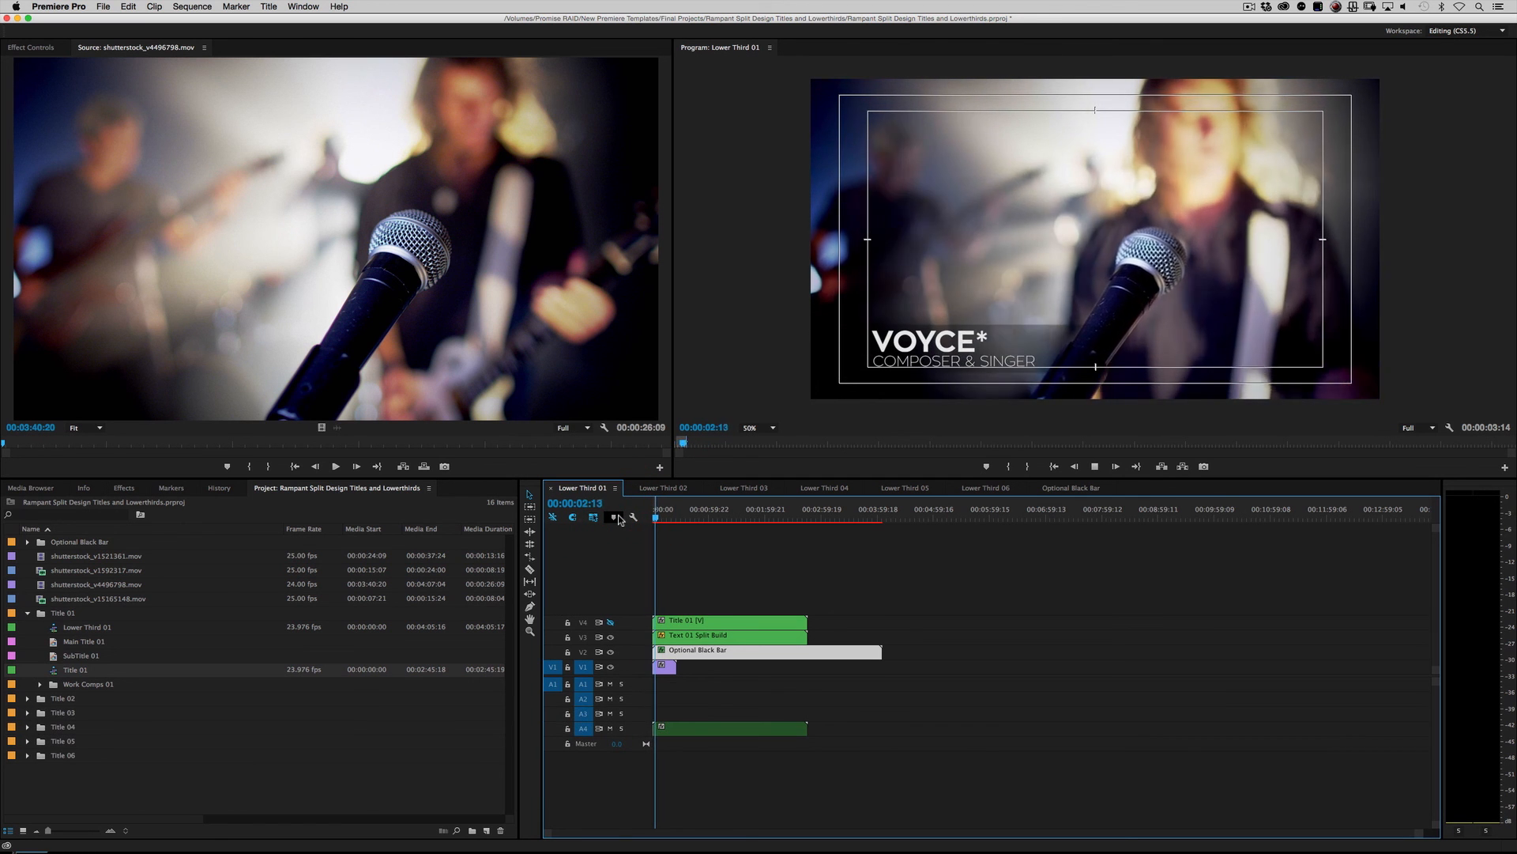
{"action": "key", "text": "space"}
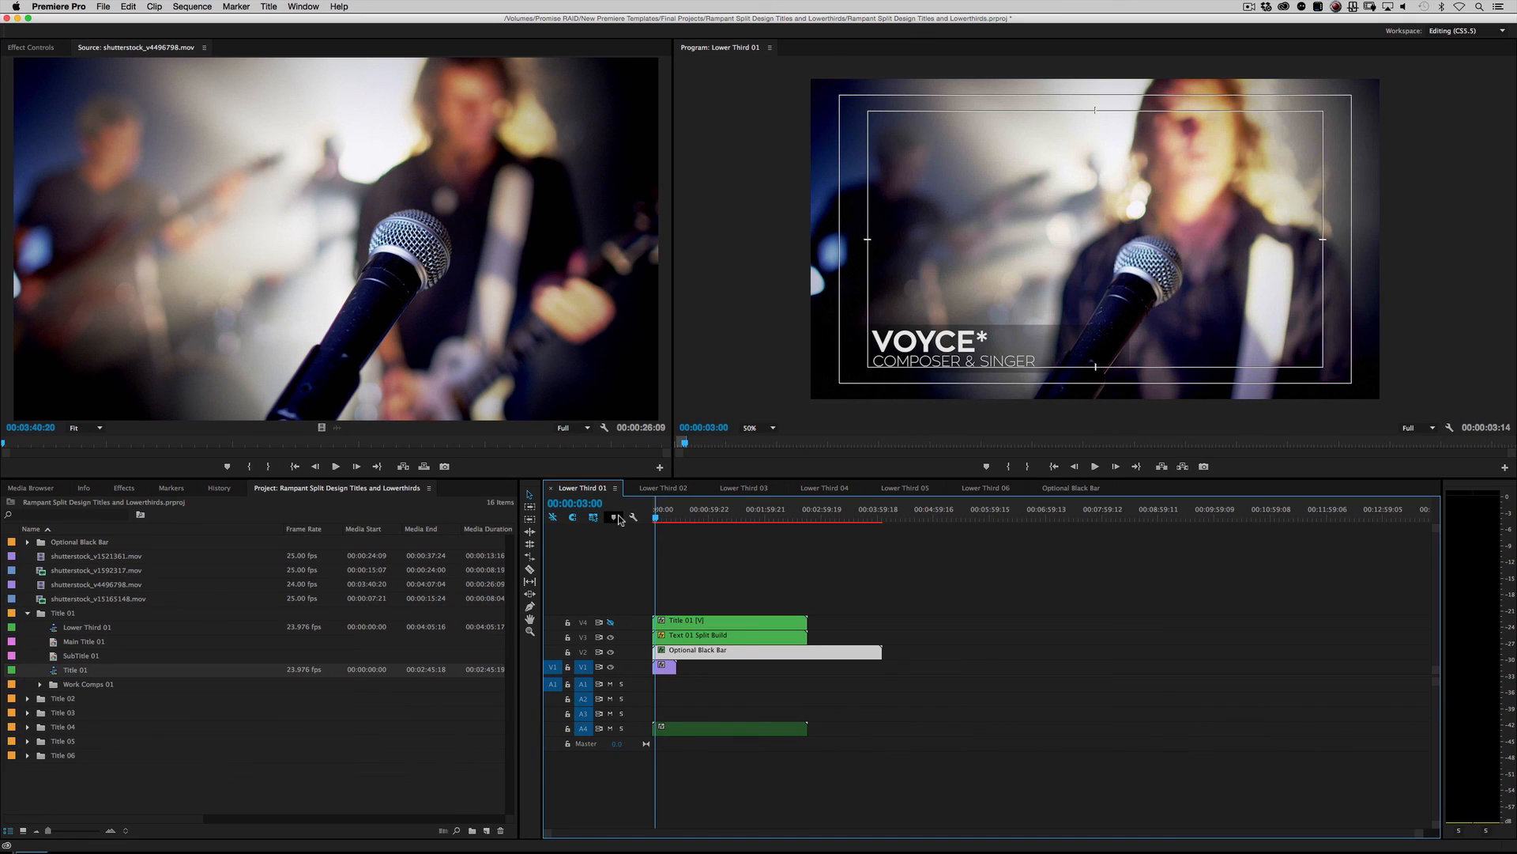
Step: Expand the Title 02 folder and preview the Lower Third 02 sequence from its start
{"action": "left_click", "coordinate": [28, 698]}
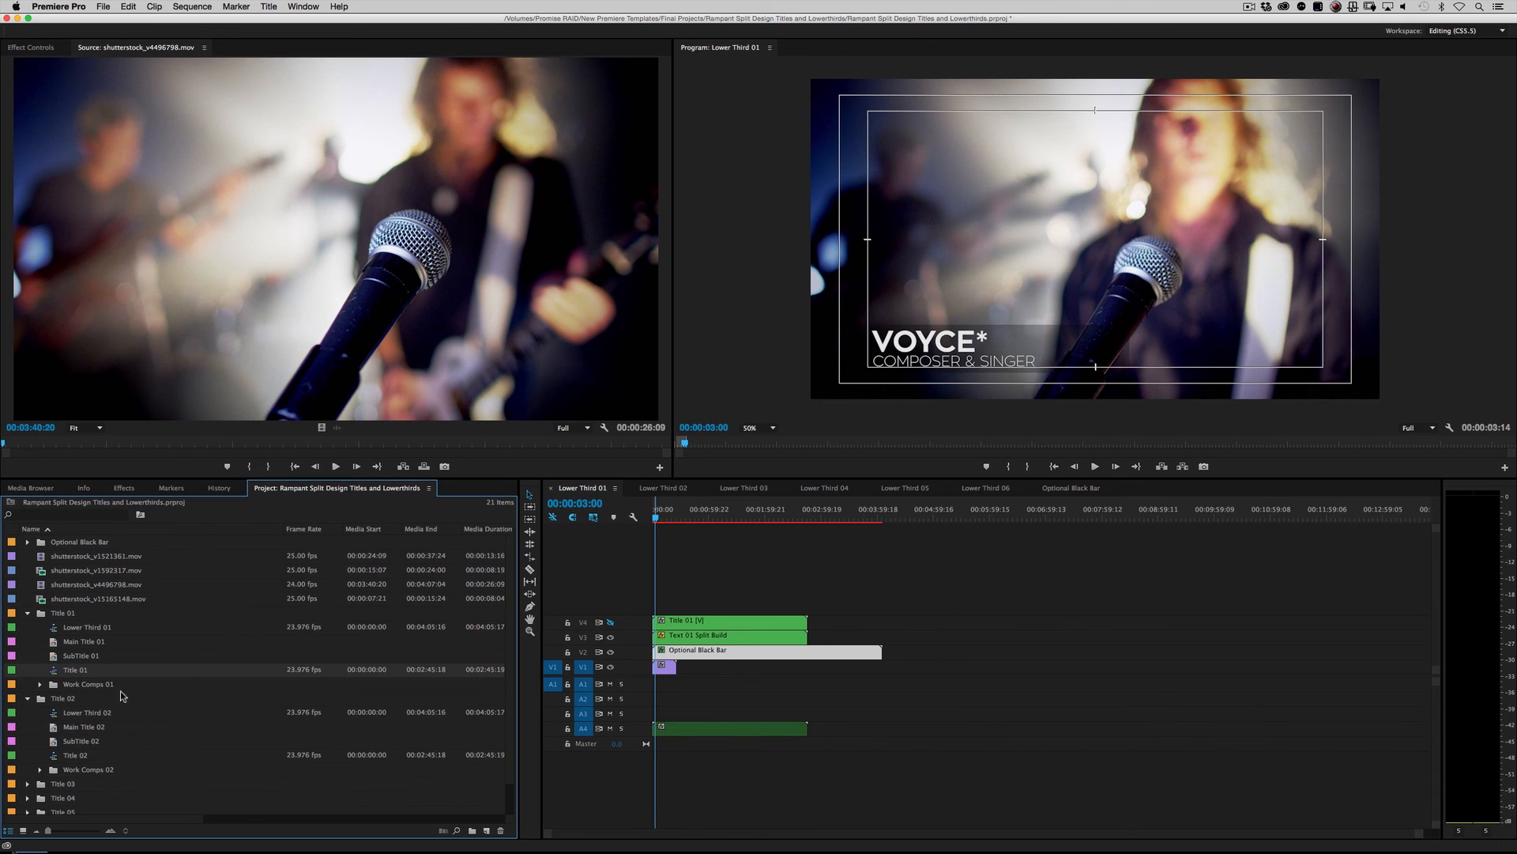
{"action": "left_click", "coordinate": [663, 488]}
{"action": "left_click_drag", "start_coordinate": [661, 513], "coordinate": [635, 517]}
{"action": "key", "text": "space"}
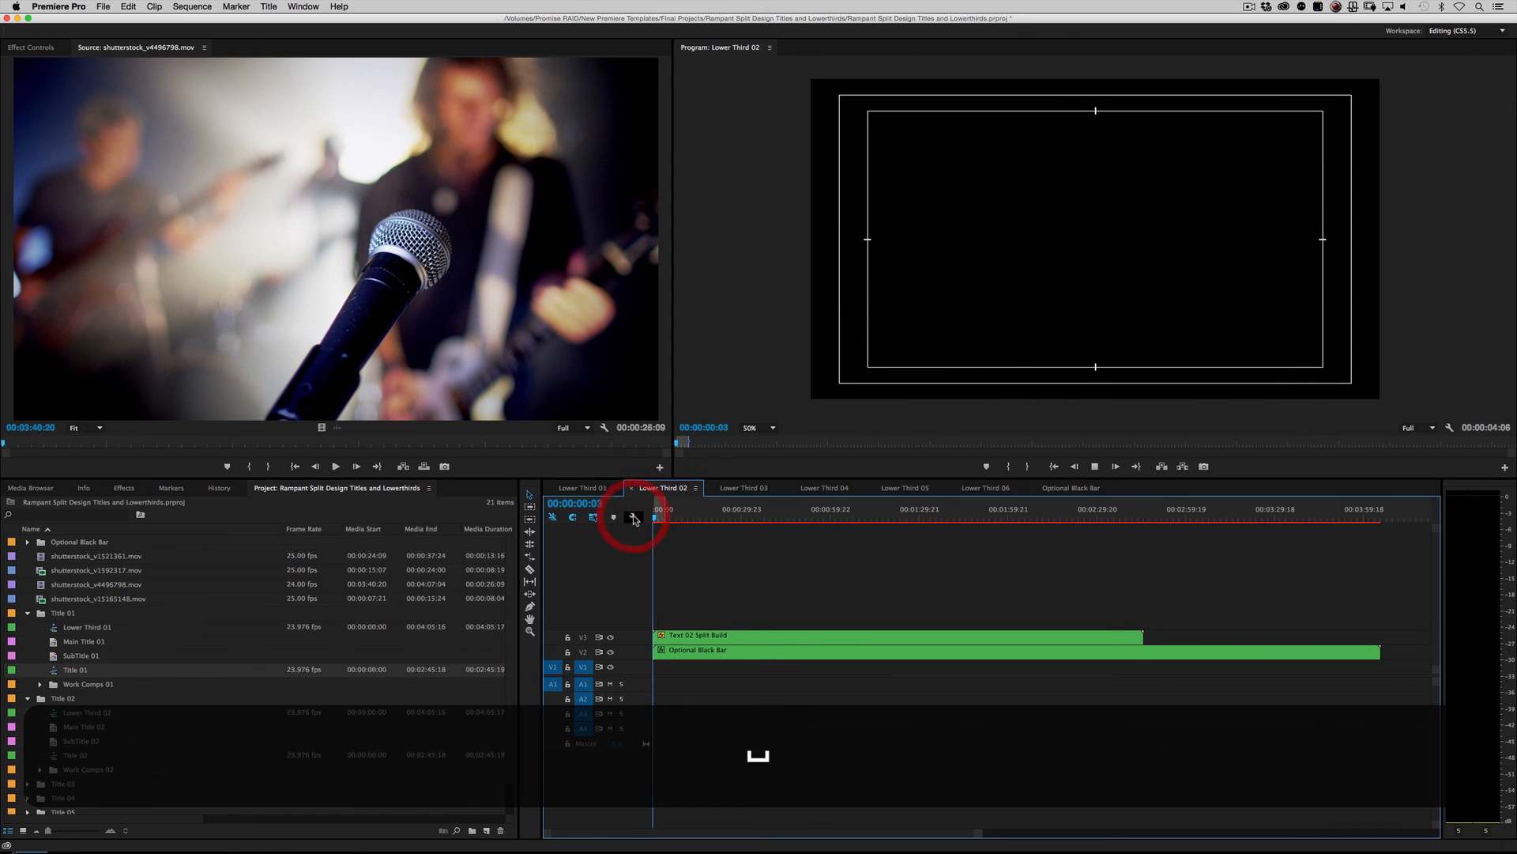
{"action": "key", "text": "space"}
Step: Switch to the Lower Third 03 sequence and play it from the beginning
{"action": "left_click", "coordinate": [721, 488]}
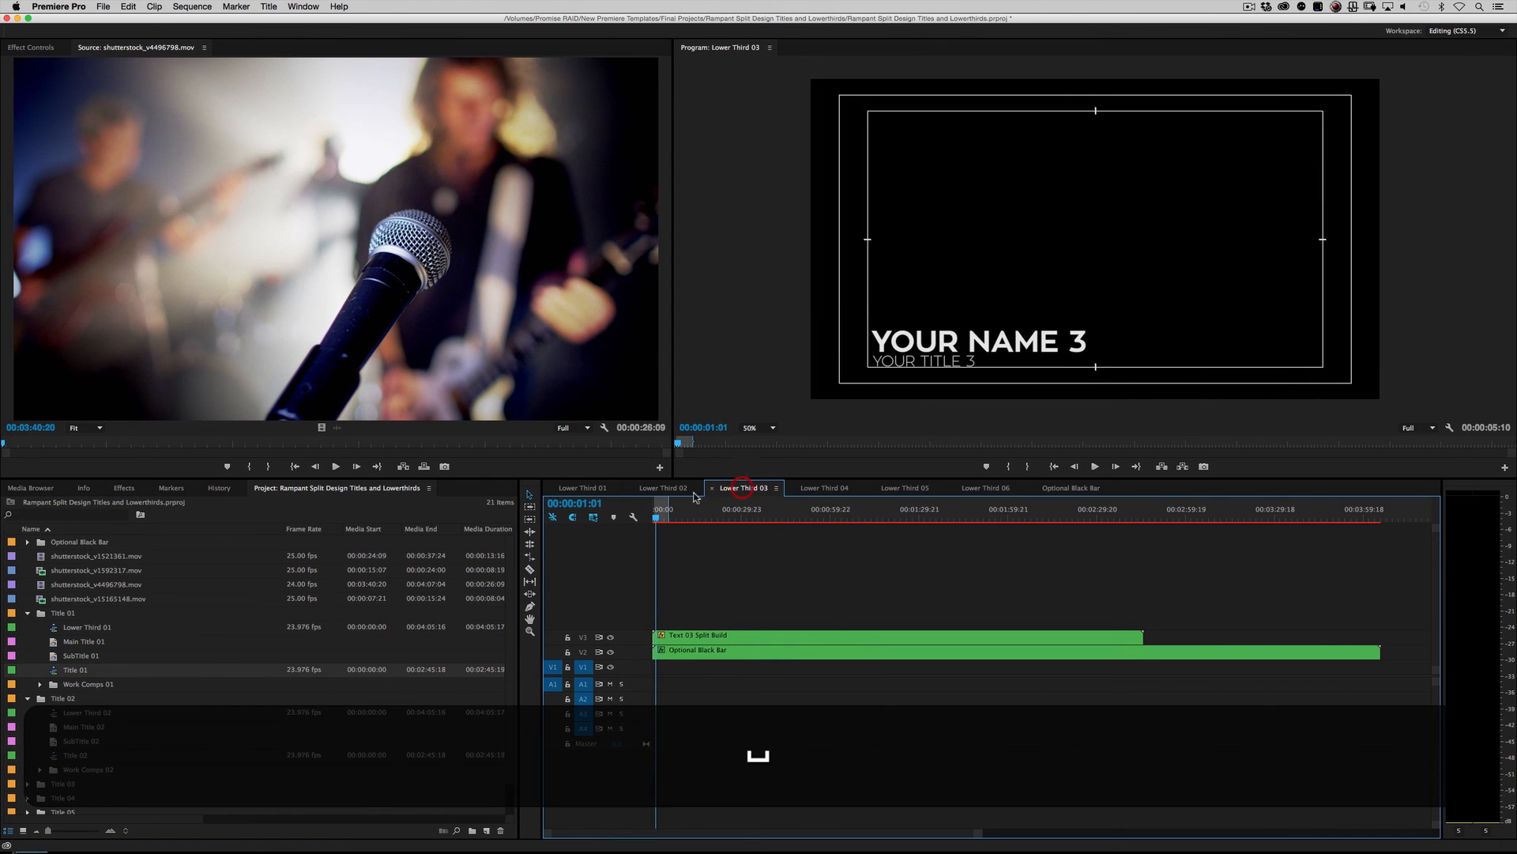
{"action": "left_click", "coordinate": [618, 514]}
{"action": "key", "text": "space"}
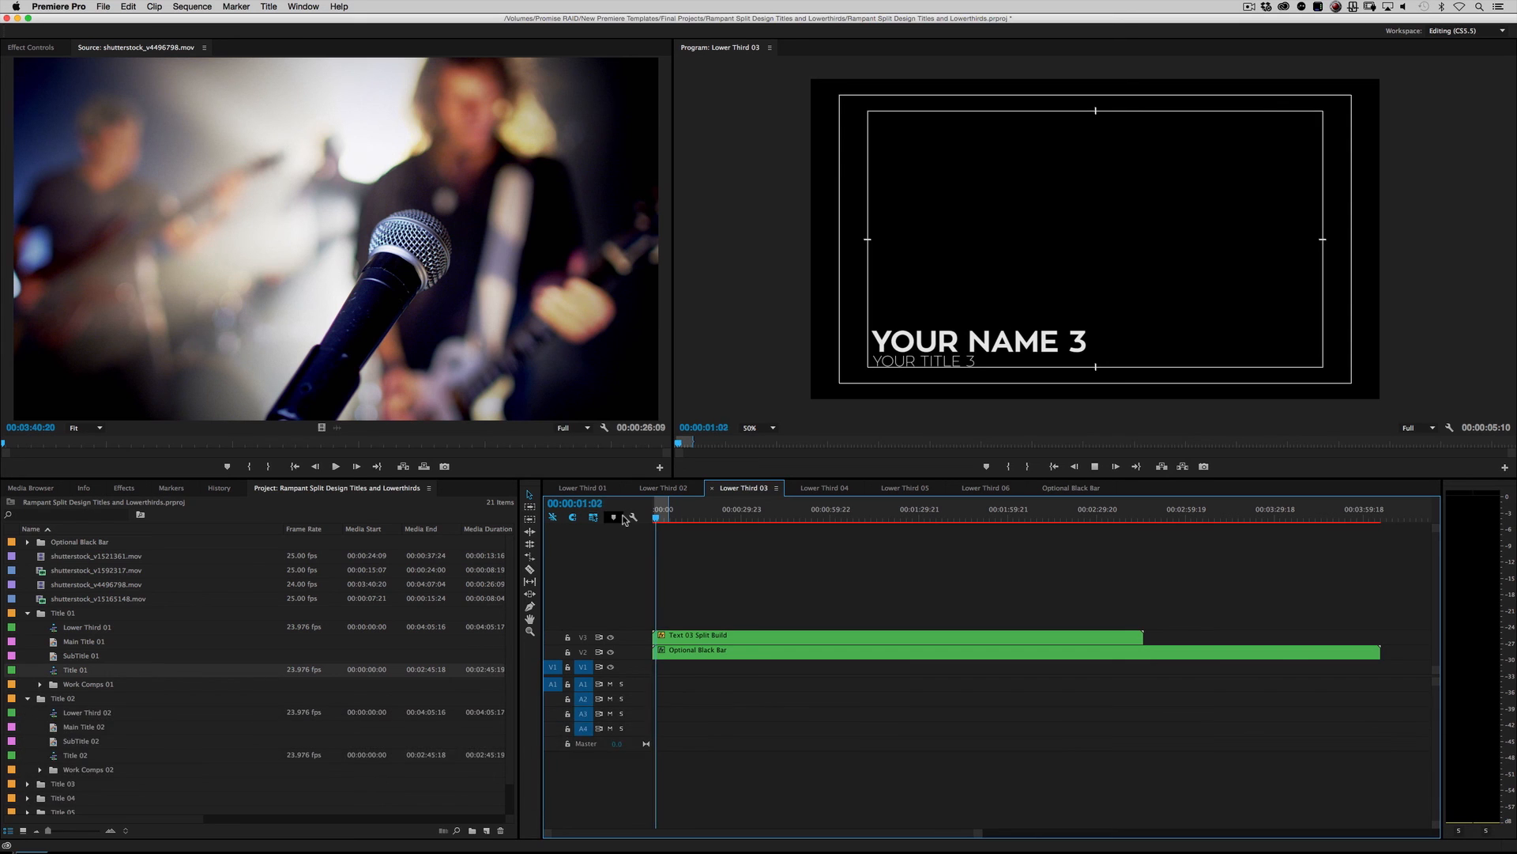
{"action": "key", "text": "space"}
Step: Switch to the Lower Third 04 sequence and play it from the beginning
{"action": "left_click", "coordinate": [825, 488]}
{"action": "left_click", "coordinate": [615, 521]}
{"action": "key", "text": "space"}
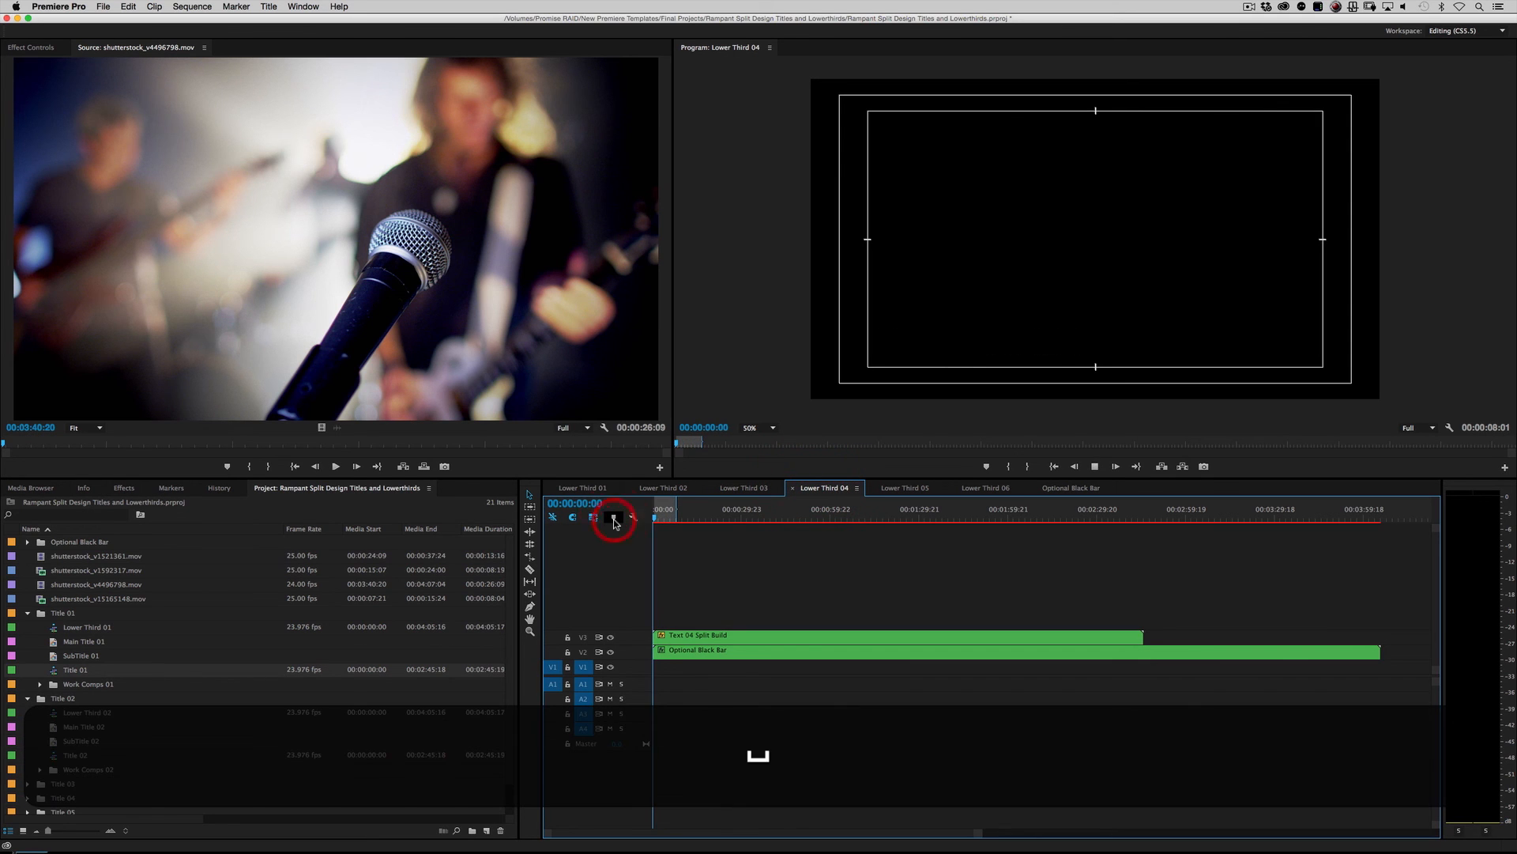
{"action": "key", "text": "space"}
Step: Switch to the Lower Third 05 sequence and play it from the beginning
{"action": "left_click", "coordinate": [920, 486]}
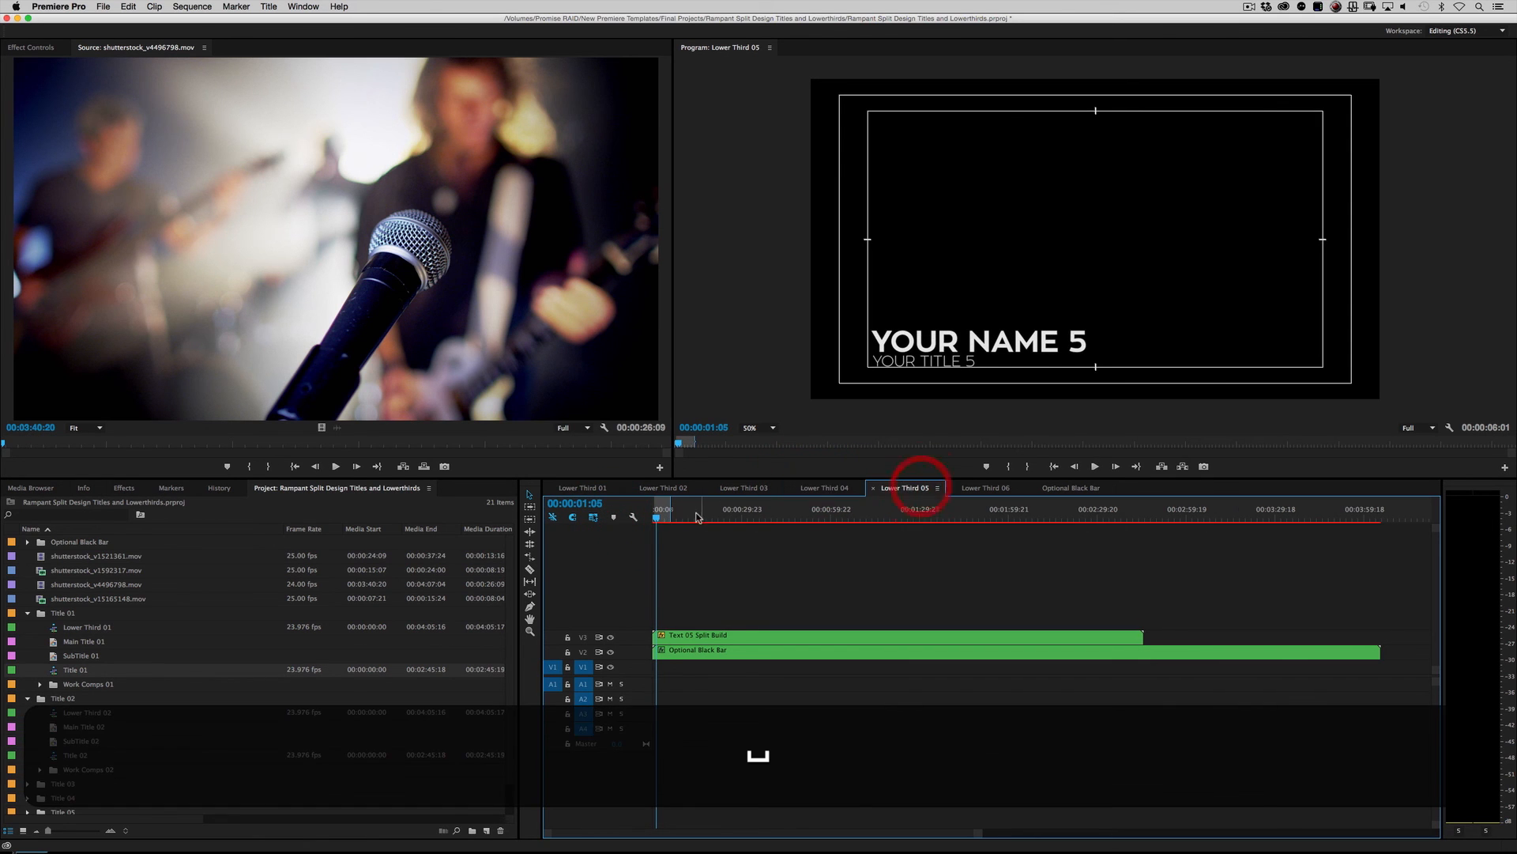
{"action": "left_click", "coordinate": [620, 518]}
{"action": "key", "text": "space"}
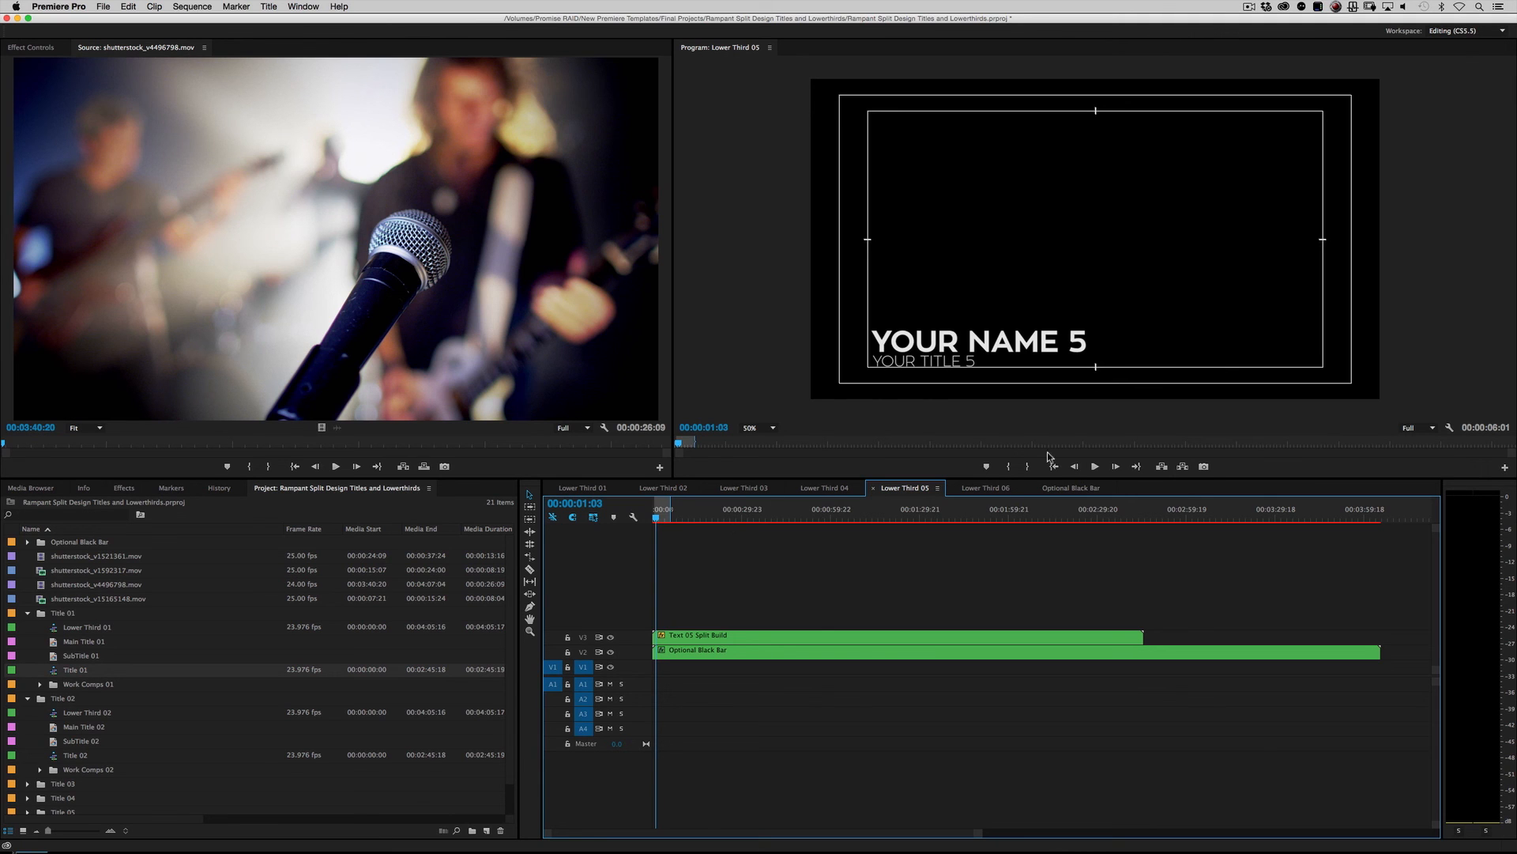
Step: Switch to the Lower Third 06 sequence and play it from the beginning
{"action": "left_click", "coordinate": [985, 487]}
{"action": "key", "text": "space"}
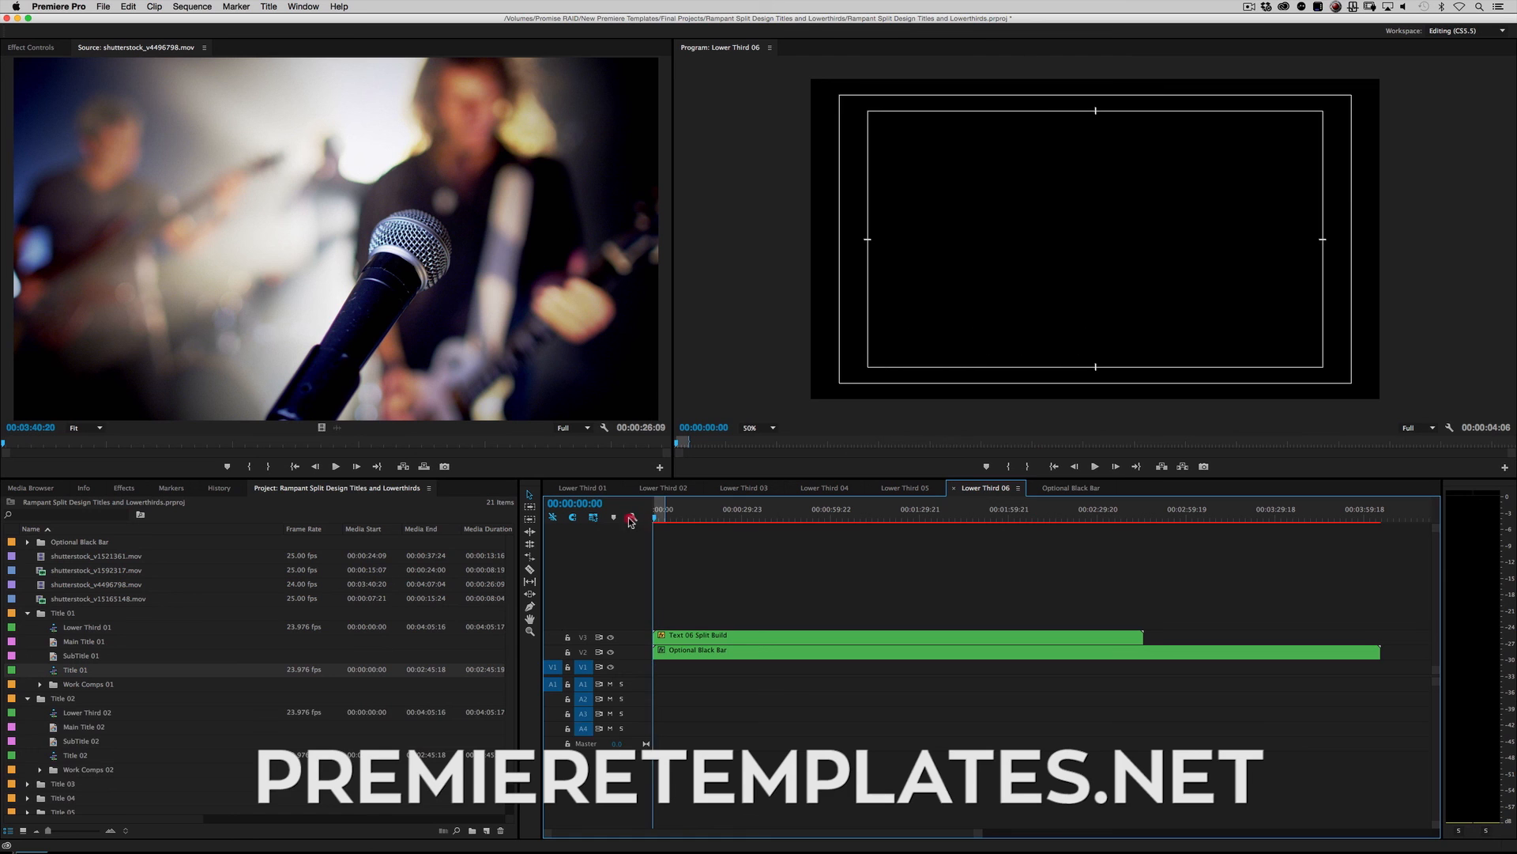
{"action": "key", "text": "space"}
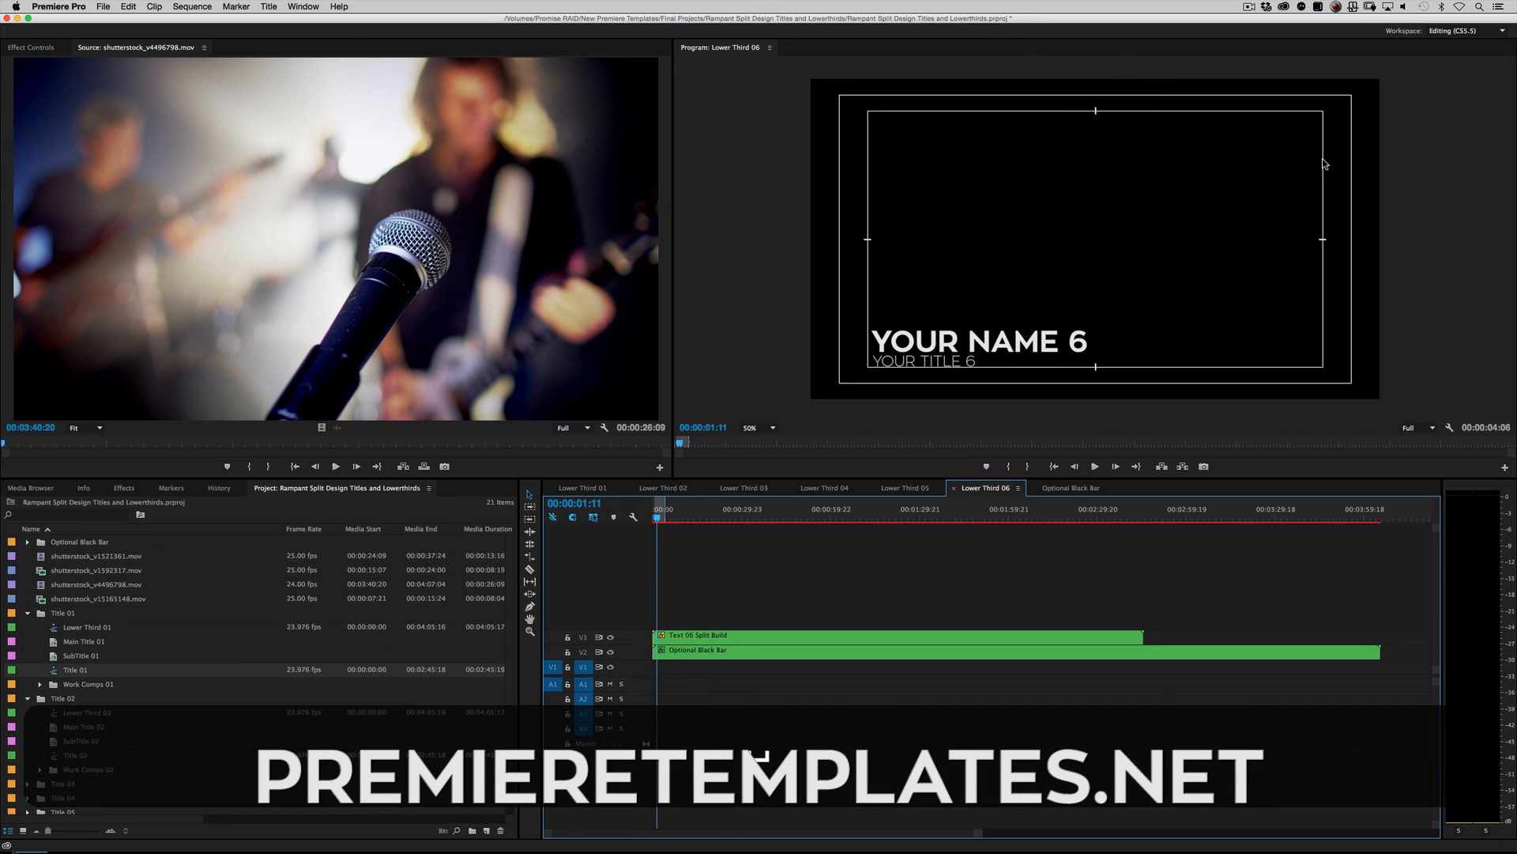